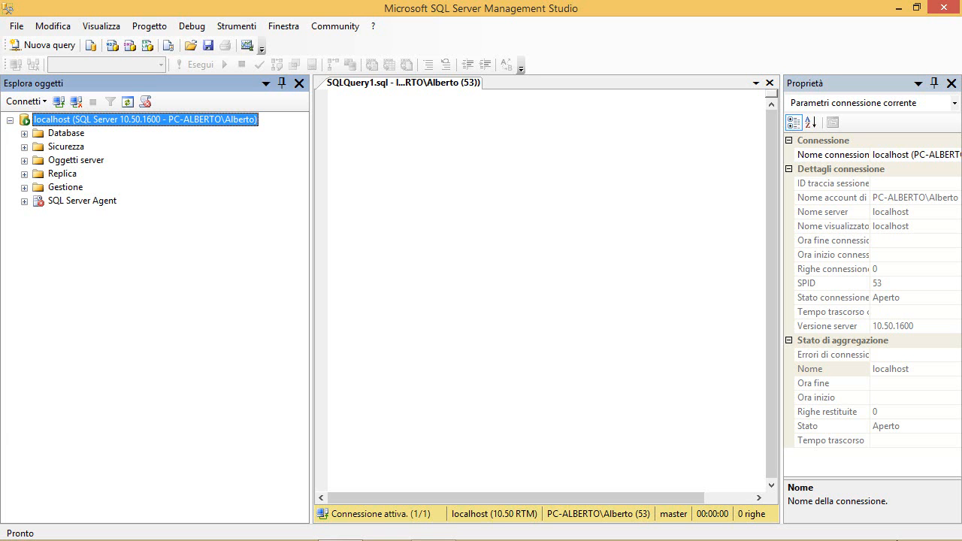
# Step: View the blank new linked server form for the Server collegati folder under Oggetti server, and close it without creating a server
pyautogui.click(79, 161)
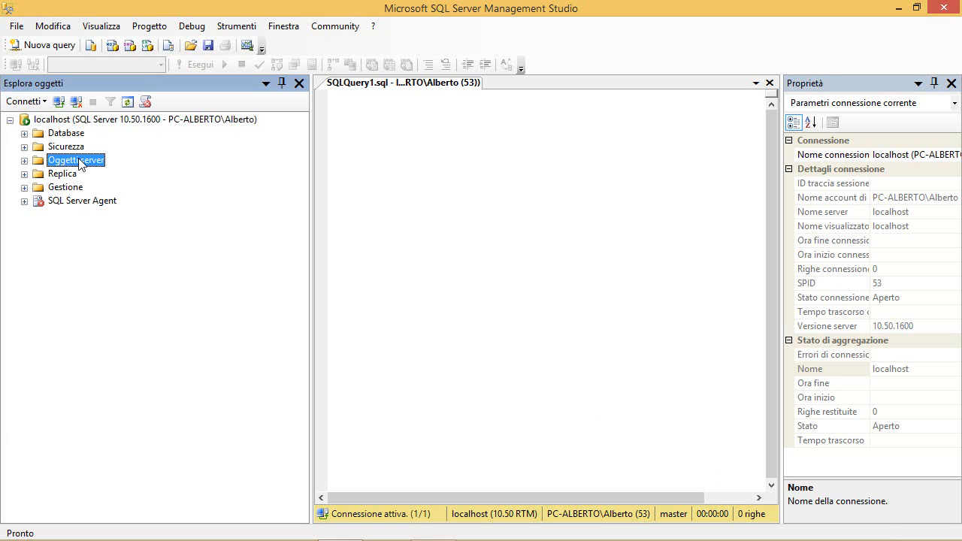
pyautogui.click(24, 161)
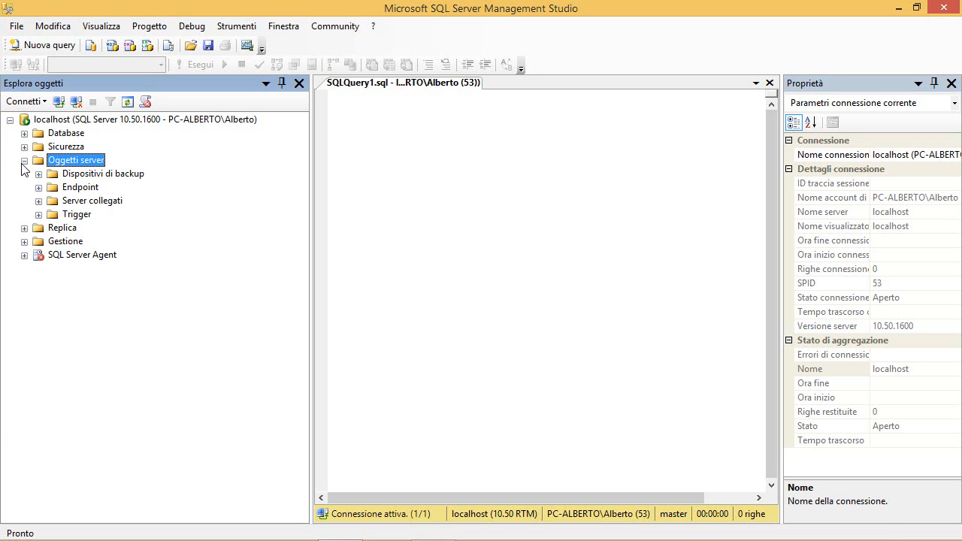
pyautogui.click(94, 203)
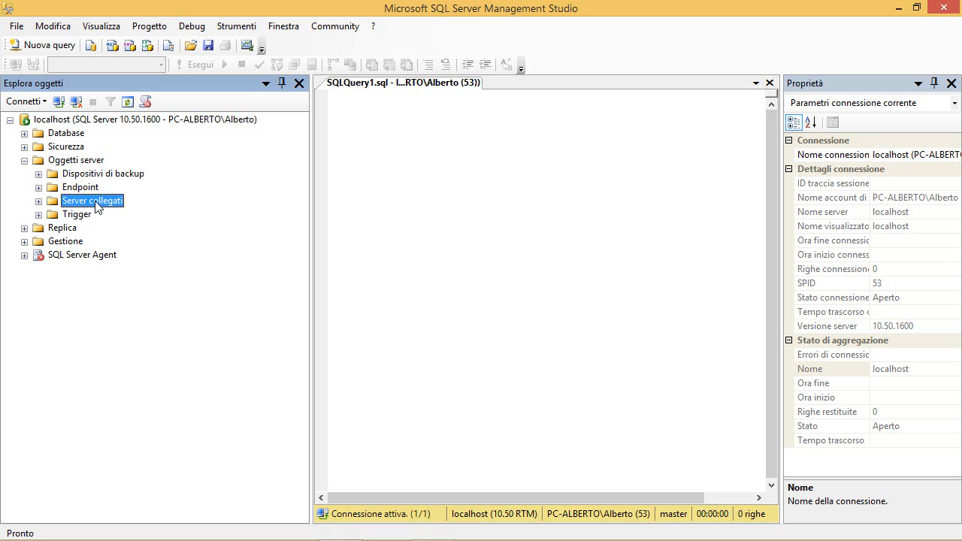
pyautogui.click(39, 201)
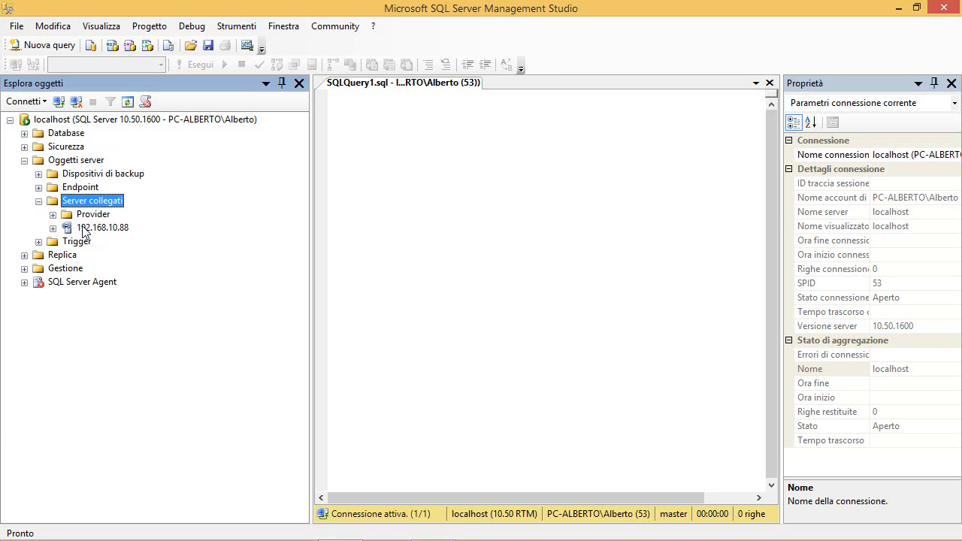
pyautogui.rightClick(84, 201)
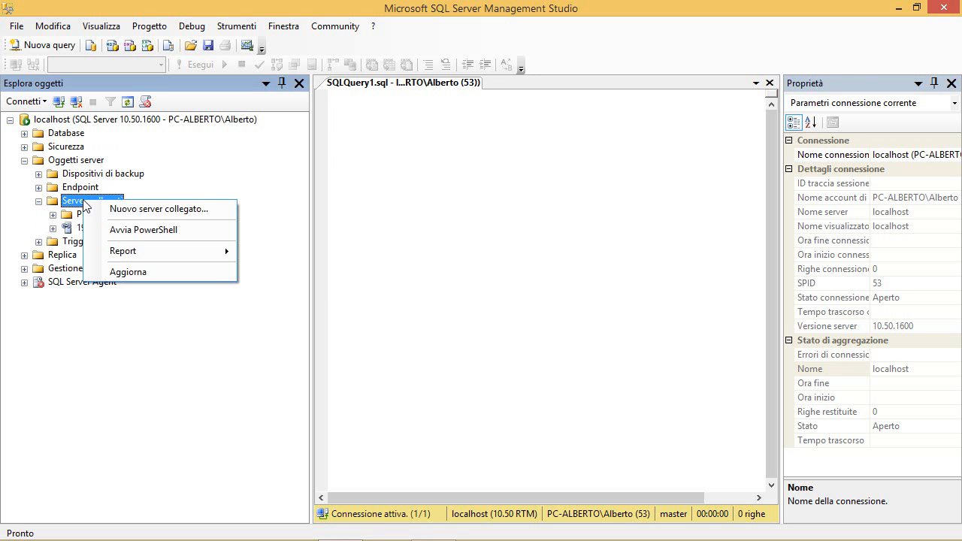
pyautogui.click(143, 209)
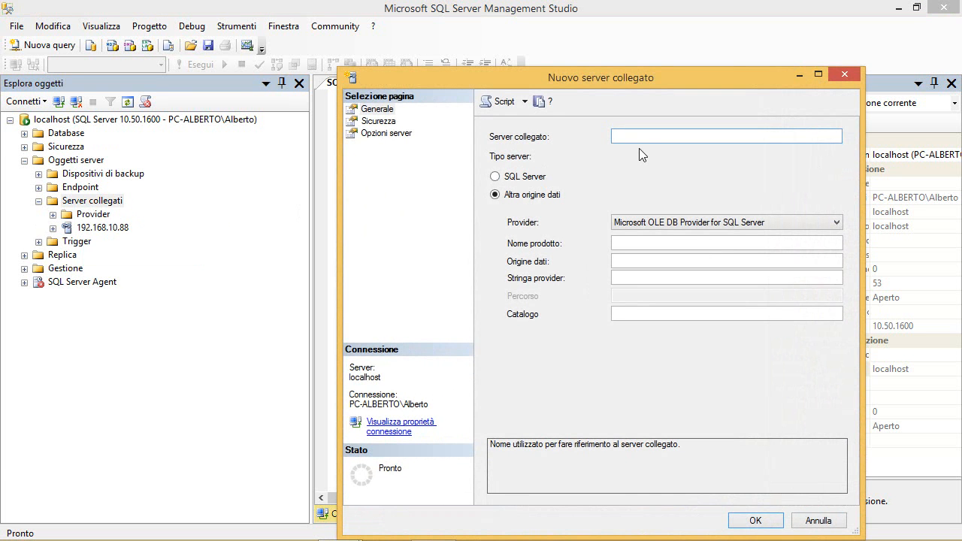
pyautogui.click(846, 74)
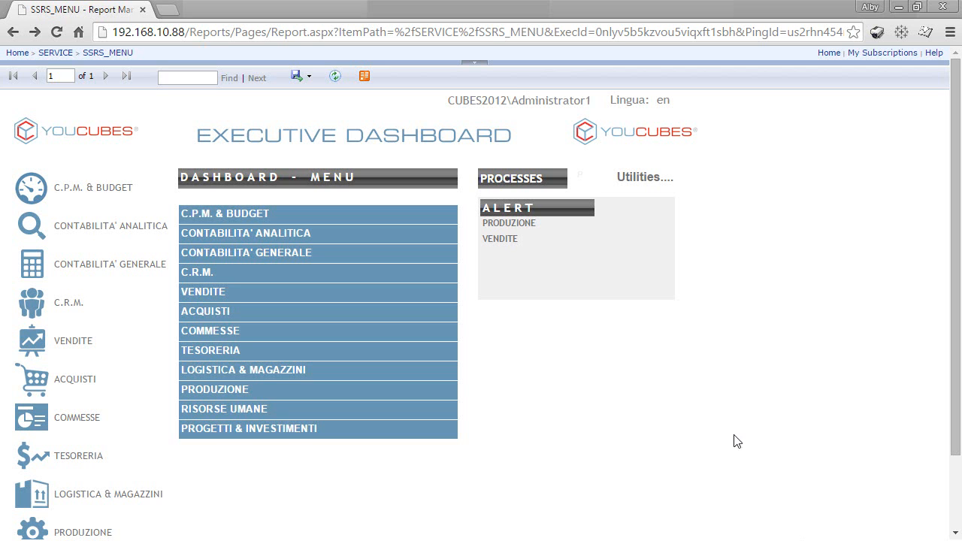
# Step: In the browser's Executive Dashboard, open the ETL by enterprise table from the System Options of the configuration table maintenance
pyautogui.click(633, 184)
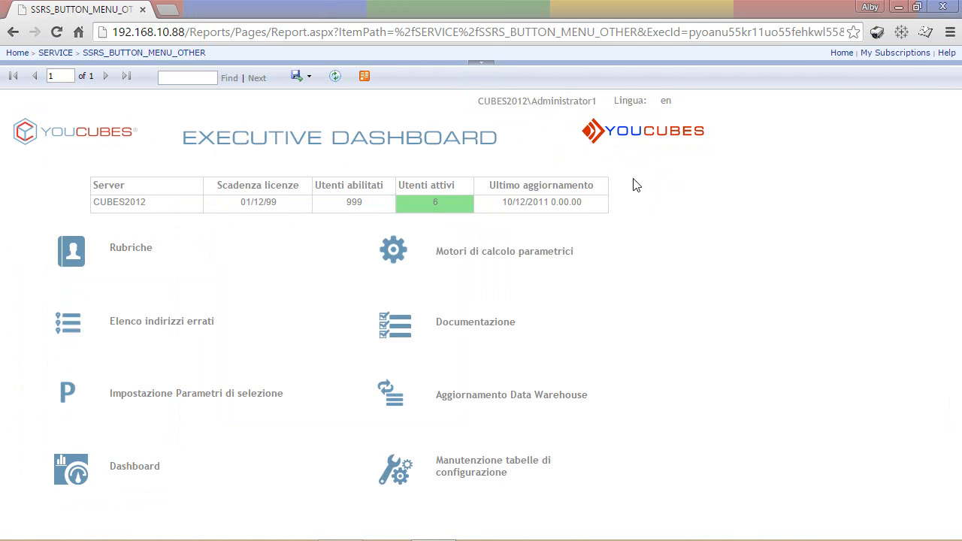
pyautogui.click(480, 473)
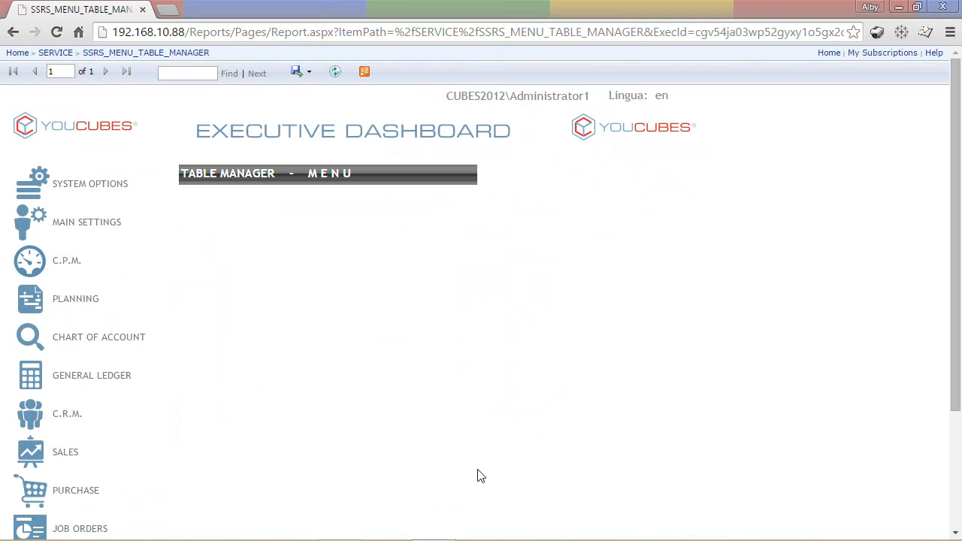
pyautogui.click(88, 193)
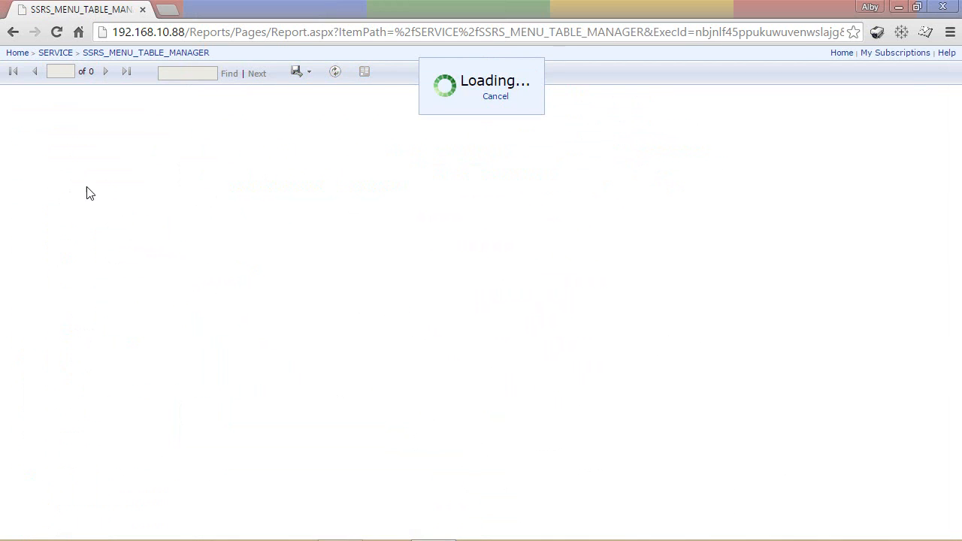
pyautogui.scroll(-1, 322, 203)
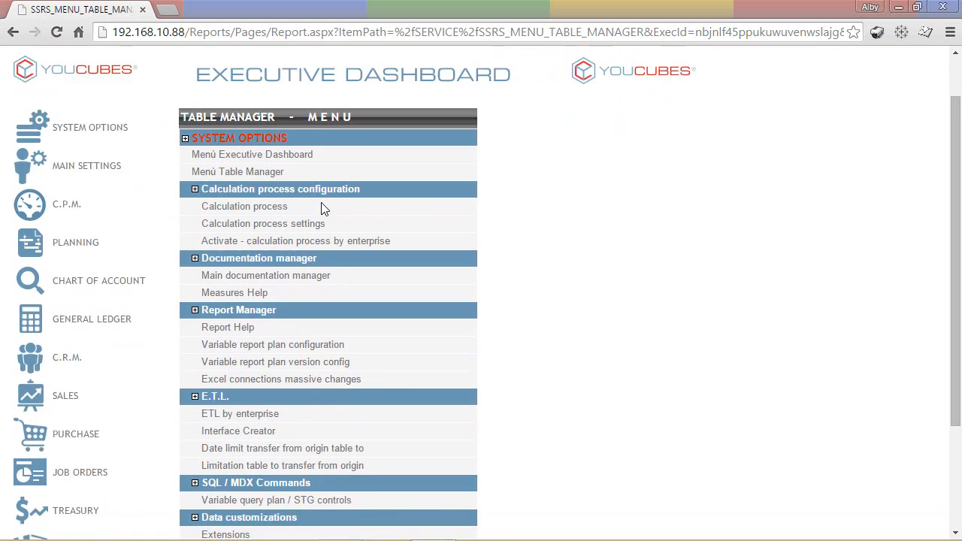
pyautogui.scroll(-1, 322, 209)
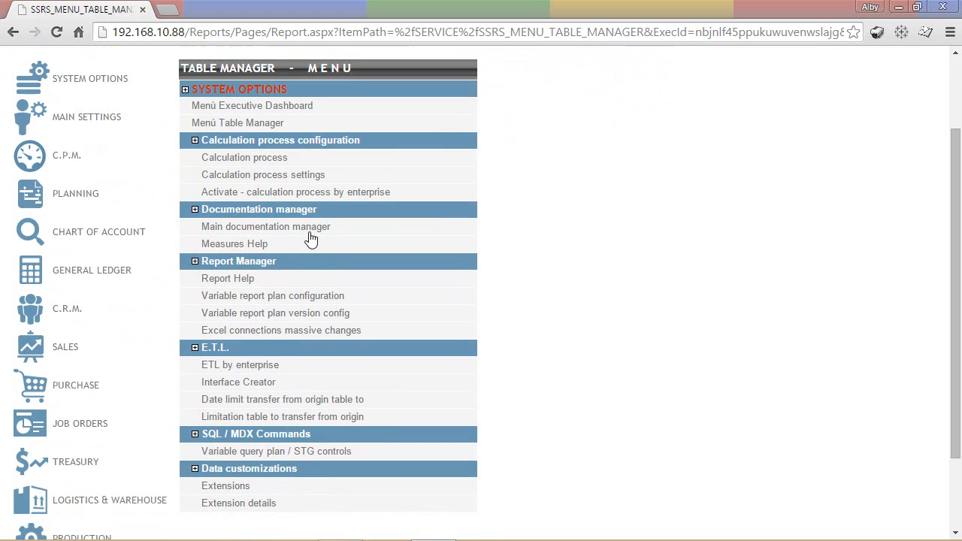
pyautogui.click(258, 365)
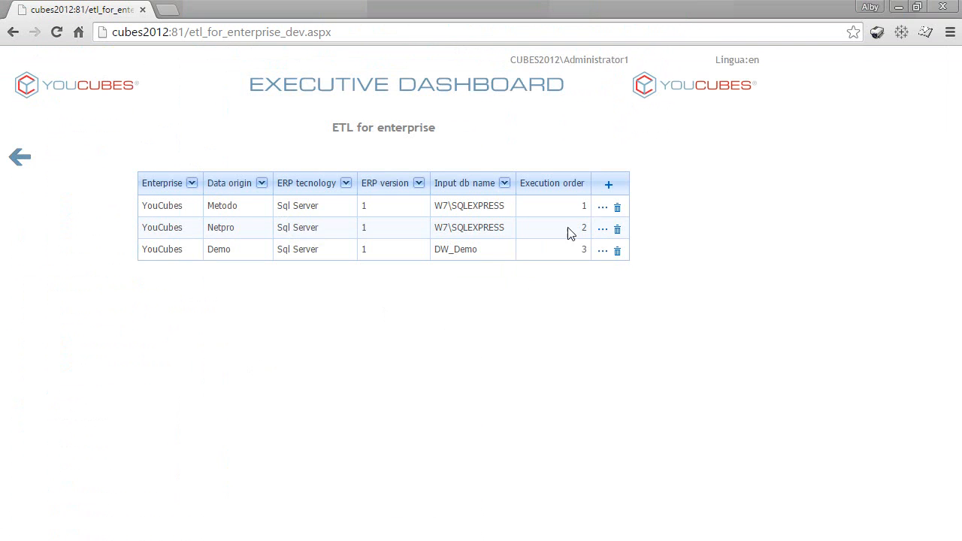
# Step: Start a new ETL for enterprise record with enterprise YouCubes, data origin AX Microsoft and ERP technology Sql Server
pyautogui.click(609, 184)
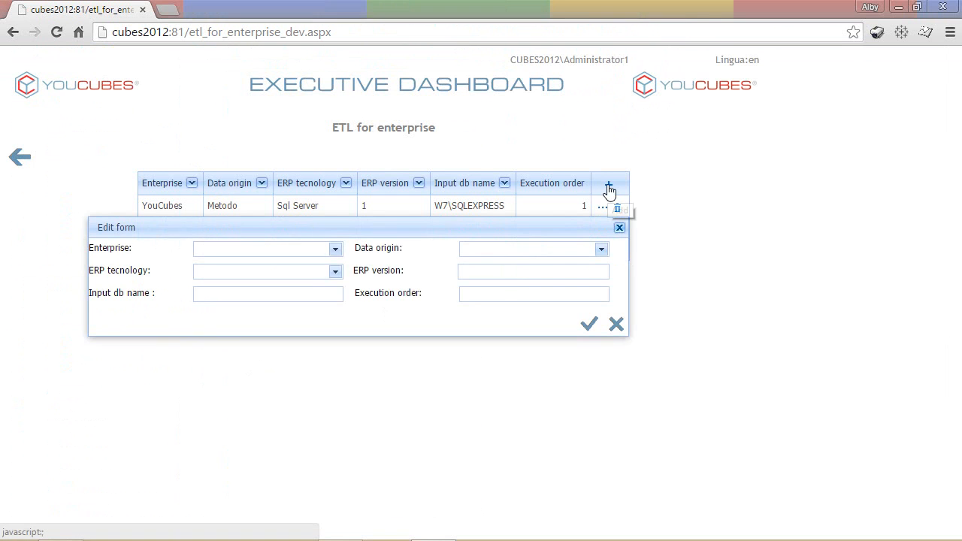
pyautogui.moveTo(471, 225); pyautogui.dragTo(510, 305)
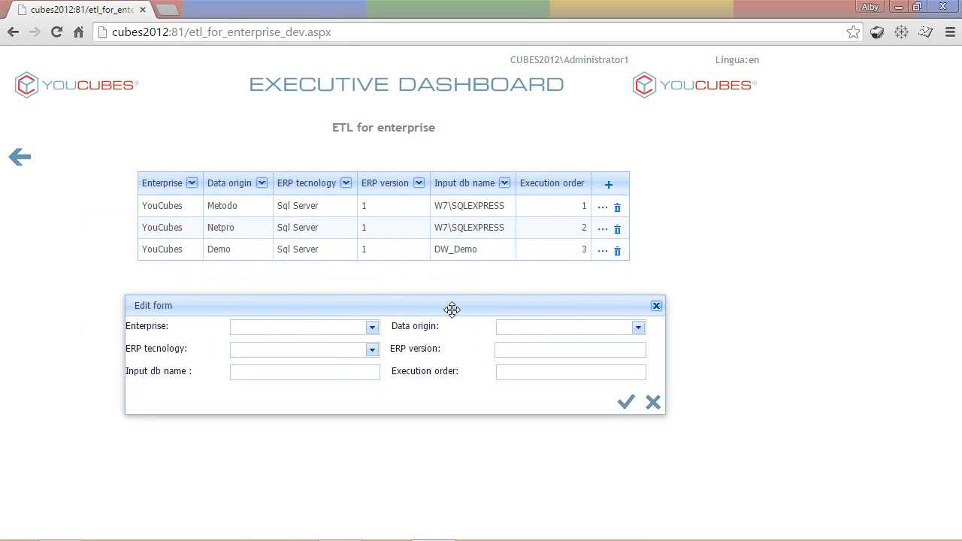
pyautogui.click(373, 328)
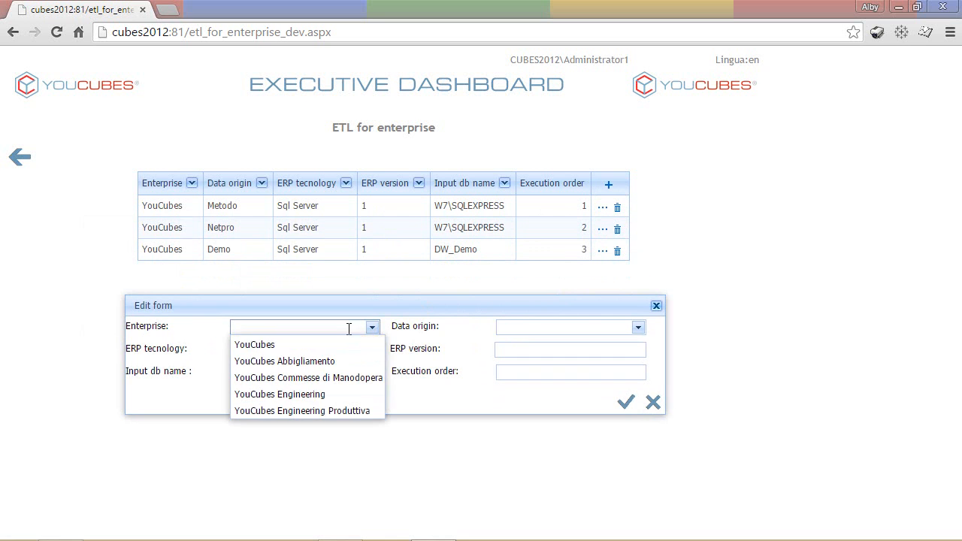
pyautogui.click(347, 345)
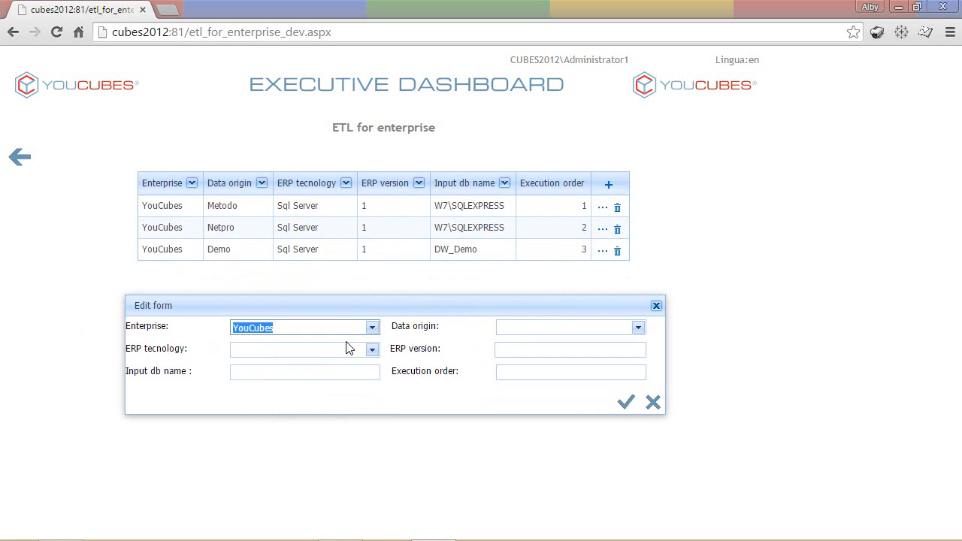
pyautogui.click(638, 328)
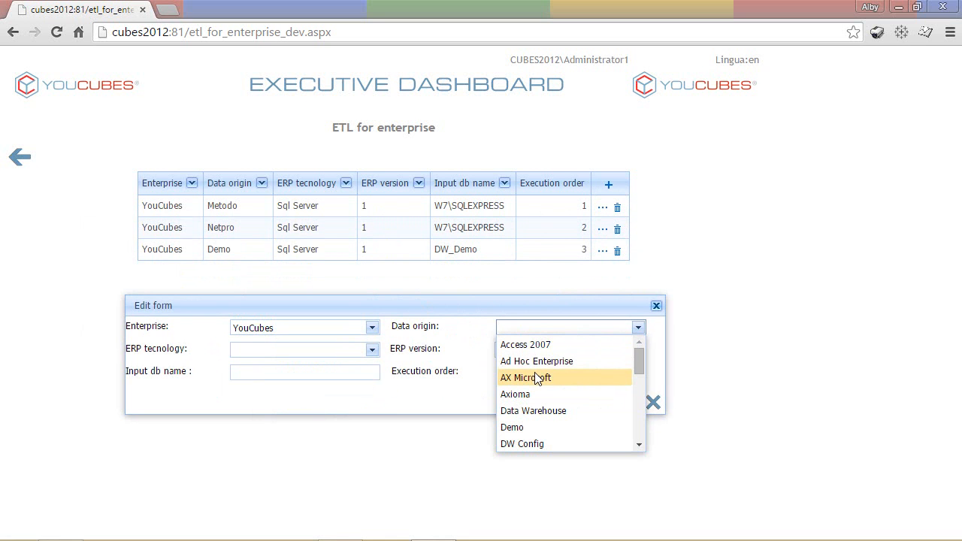
pyautogui.click(569, 378)
pyautogui.click(371, 350)
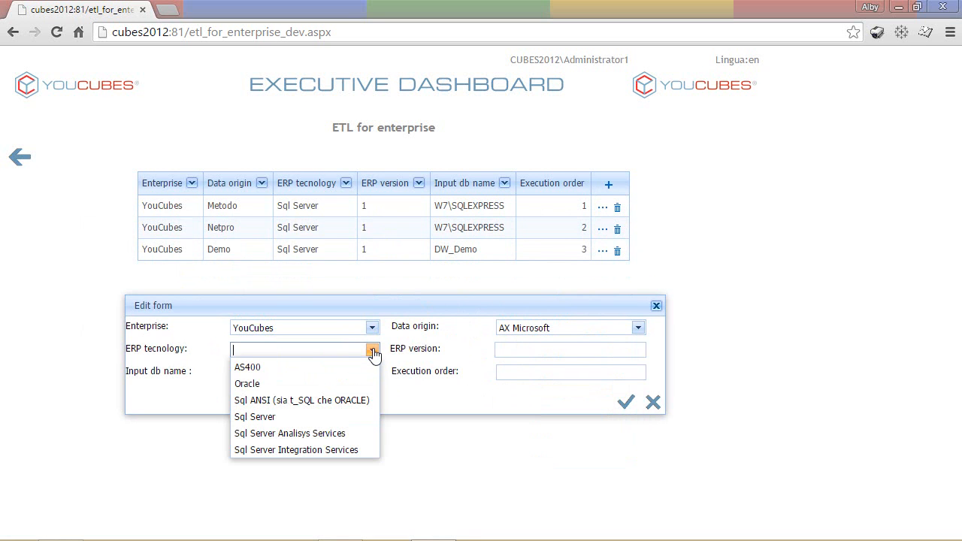
pyautogui.click(306, 415)
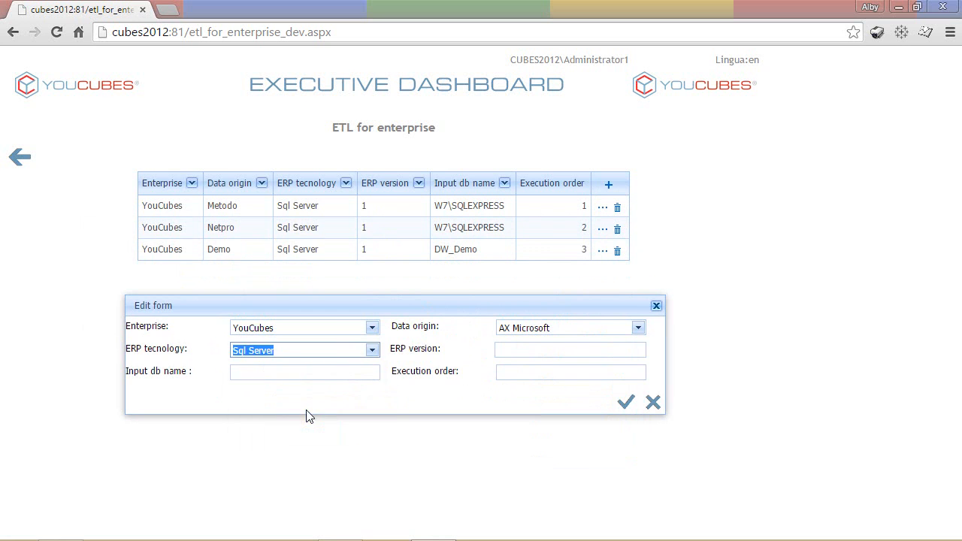
# Step: Set ERP version 1, input db name "Linked Server Name" and execution order 4, and save the record
pyautogui.click(501, 351)
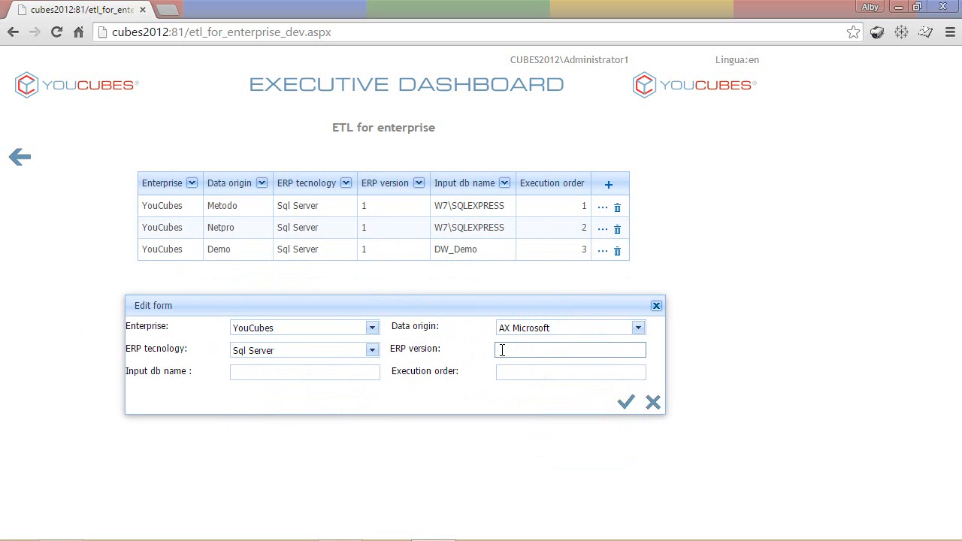
pyautogui.write('1')
pyautogui.click(343, 372)
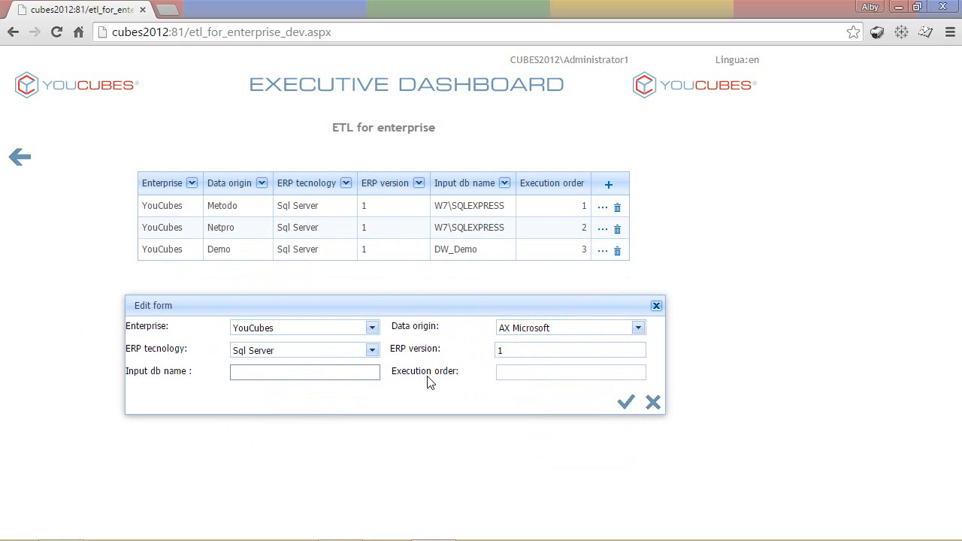
pyautogui.write('Linked Server Name')
pyautogui.click(518, 377)
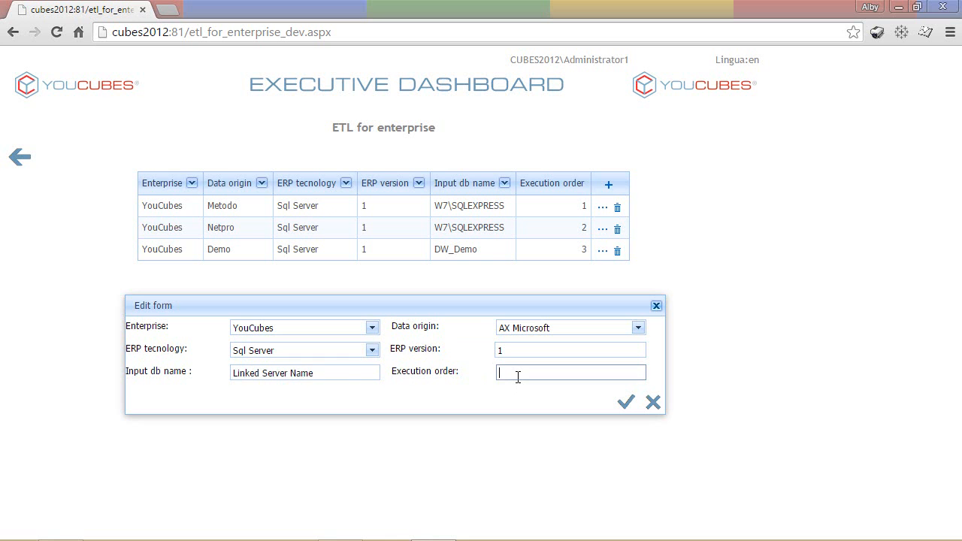
pyautogui.write('4')
pyautogui.click(627, 404)
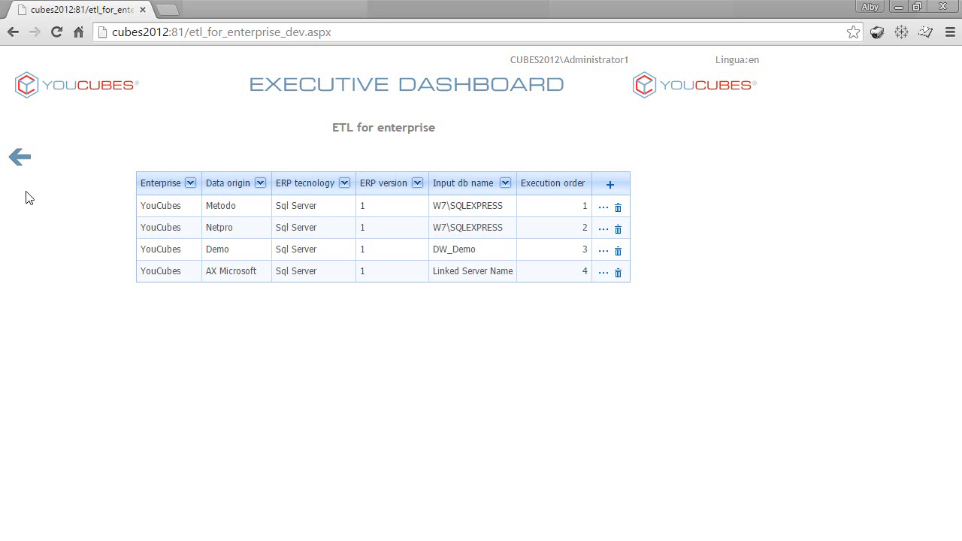
# Step: Start a new ETL parameters record in the Interface Creator and widen its parameters area to show all the fields
pyautogui.click(27, 163)
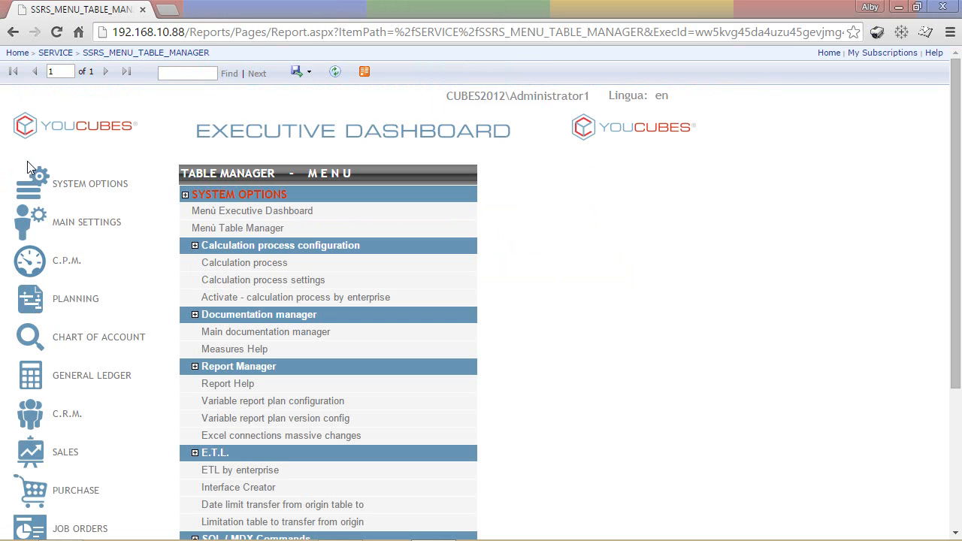
pyautogui.click(265, 492)
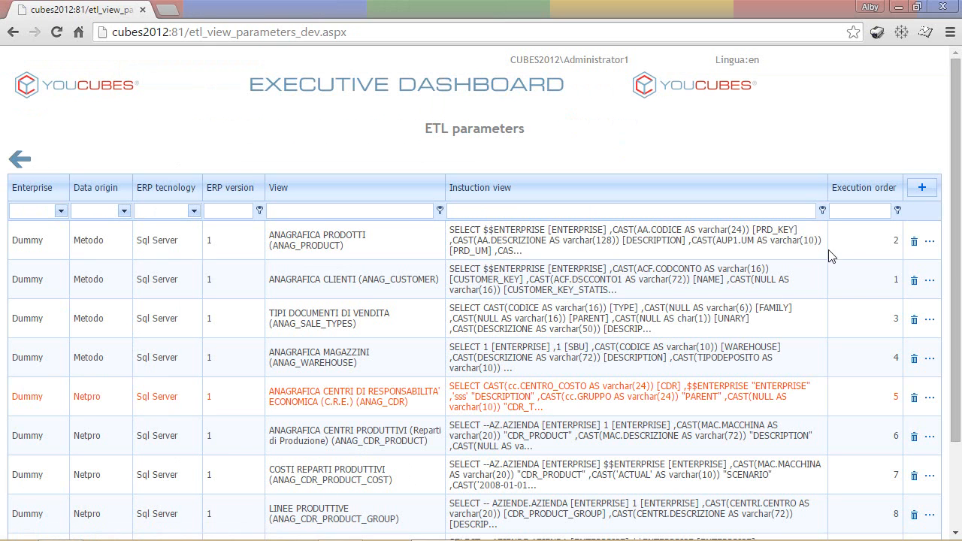
pyautogui.click(922, 189)
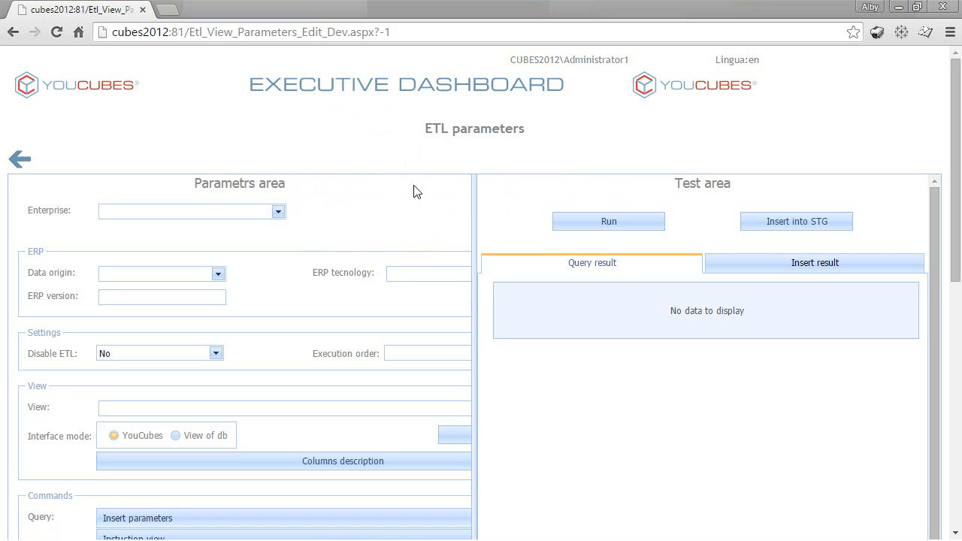
pyautogui.click(593, 192)
pyautogui.moveTo(472, 219); pyautogui.dragTo(619, 230)
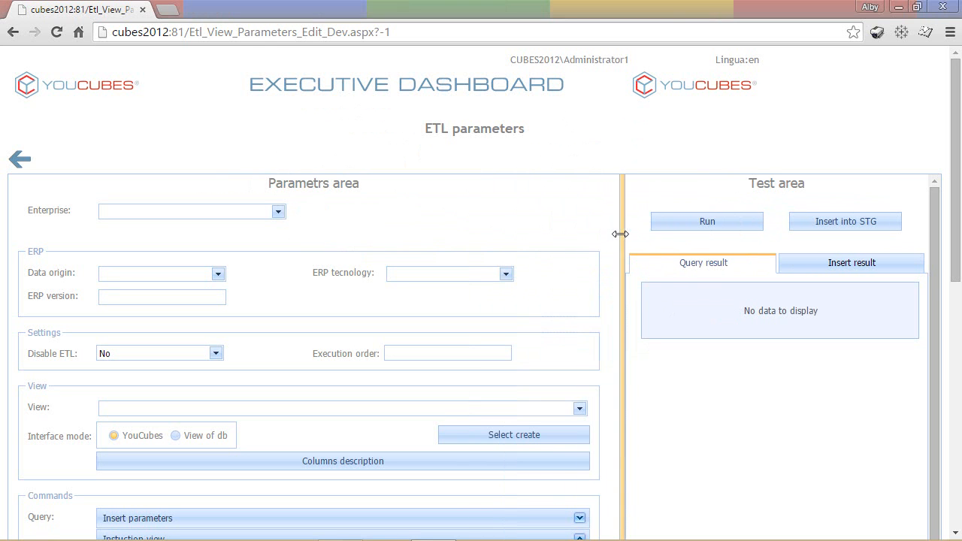
# Step: Choose the enterprise for the ETL parameters record, trying YouCubes as an alternative and settling on Dummy
pyautogui.click(243, 210)
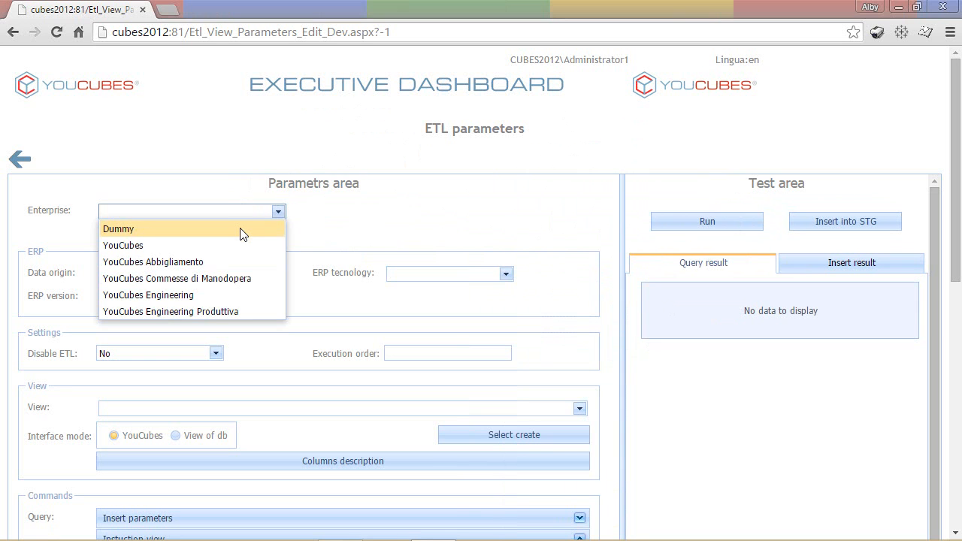
pyautogui.click(242, 229)
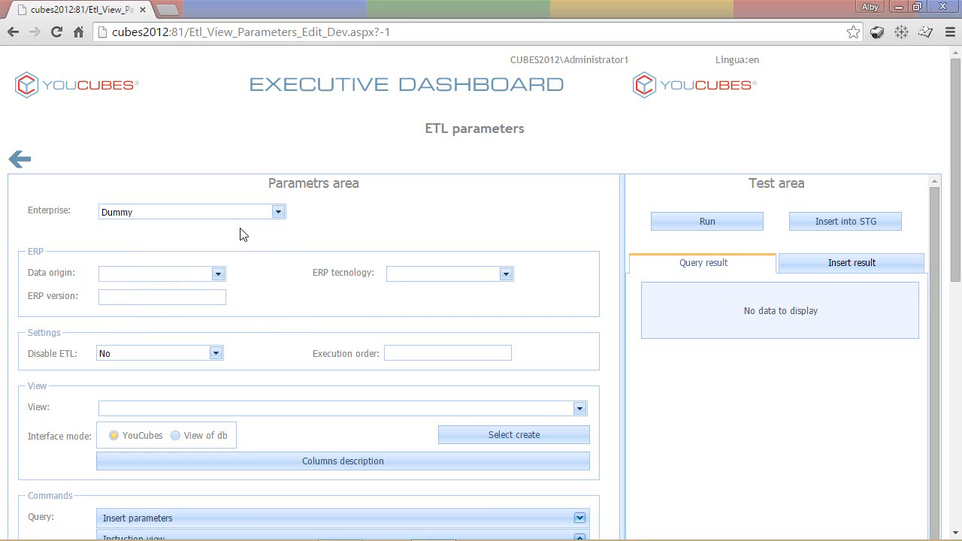
pyautogui.click(245, 213)
pyautogui.click(227, 247)
pyautogui.click(230, 212)
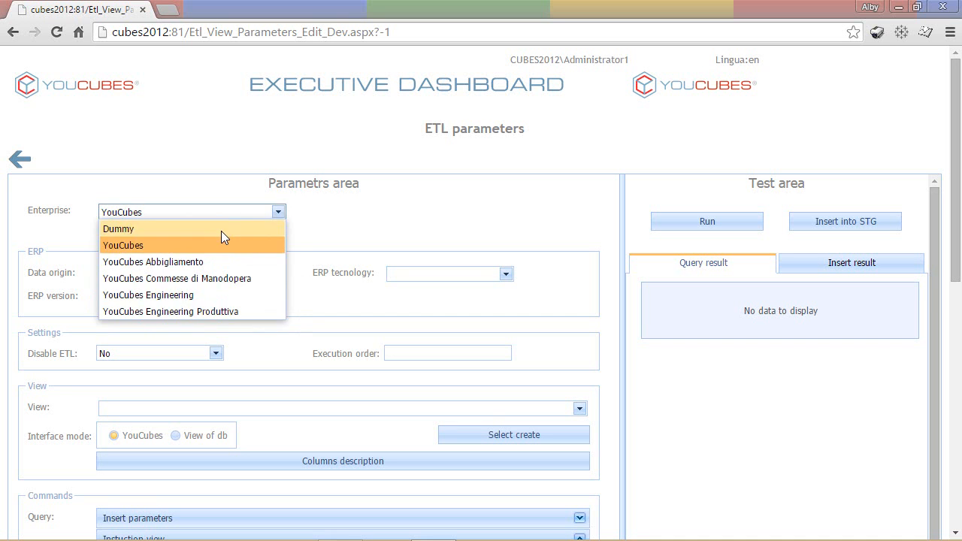
pyautogui.click(221, 231)
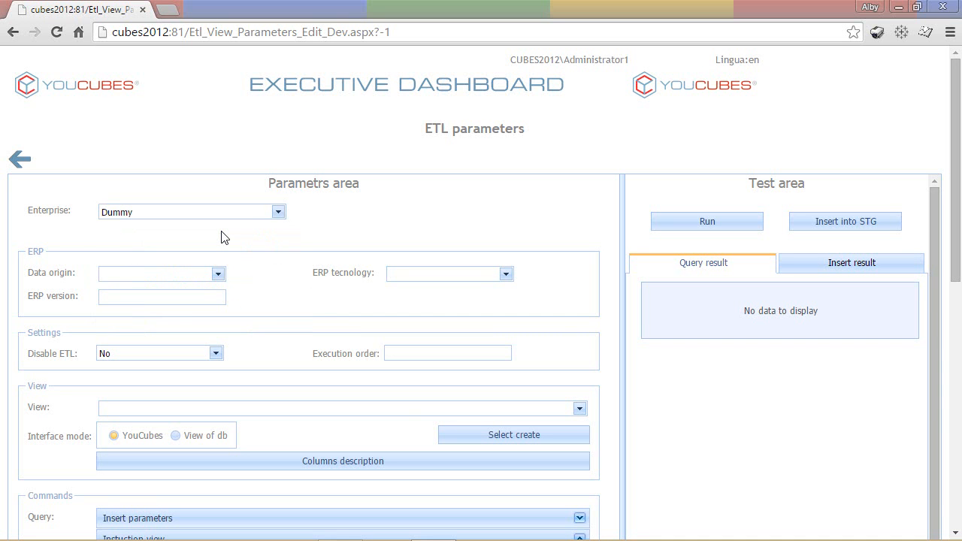
# Step: Set the ETL parameters' data origin to AX Microsoft, ERP technology to Sql Server and ERP version to 1
pyautogui.click(194, 275)
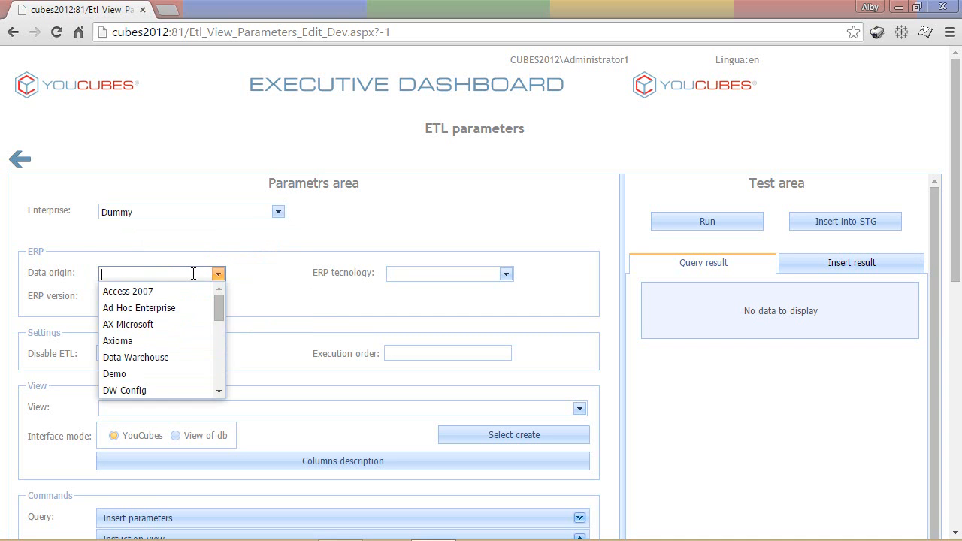
pyautogui.click(194, 325)
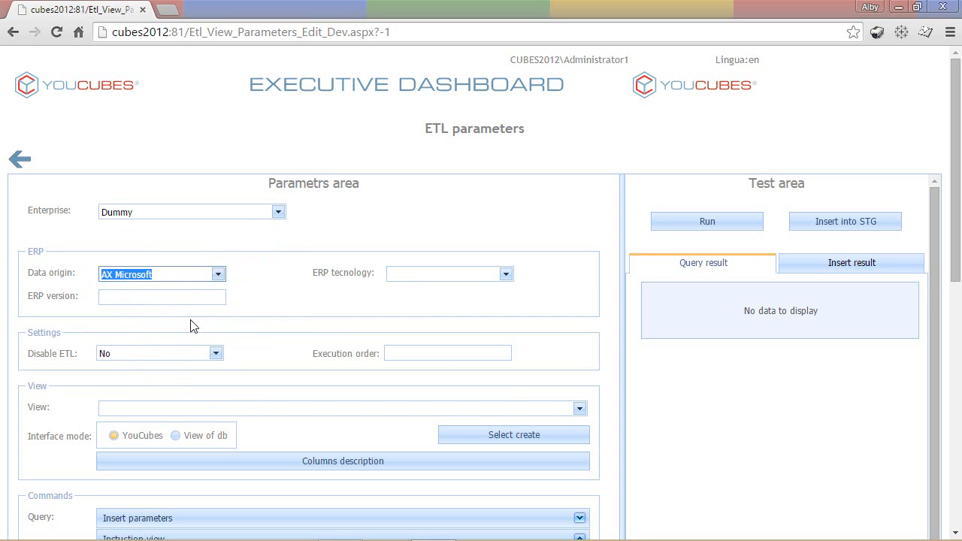
pyautogui.click(408, 277)
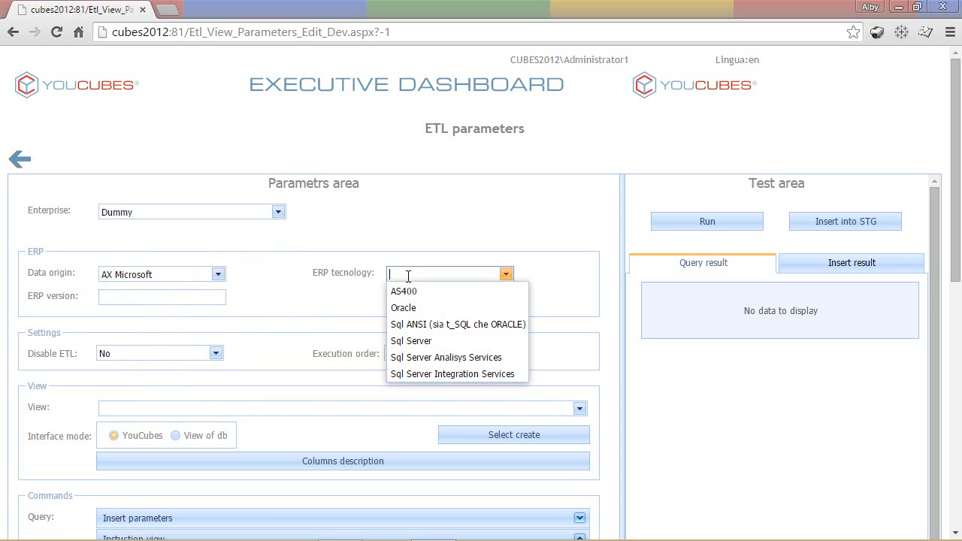
pyautogui.click(411, 339)
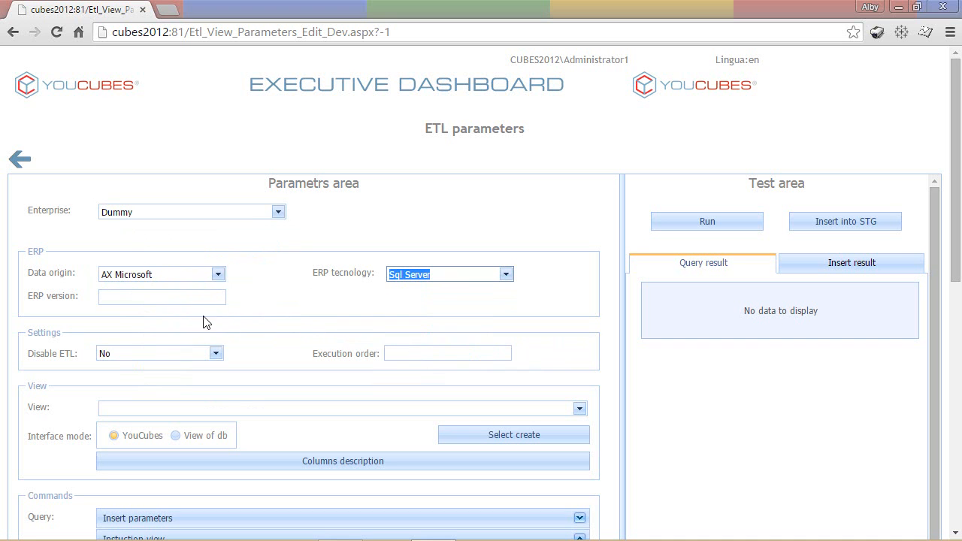
pyautogui.click(168, 297)
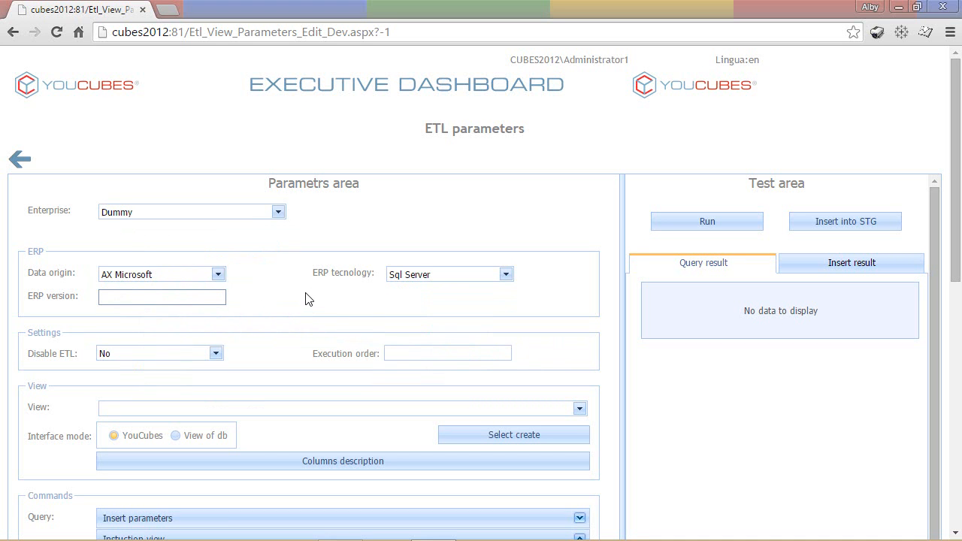
pyautogui.write('1')
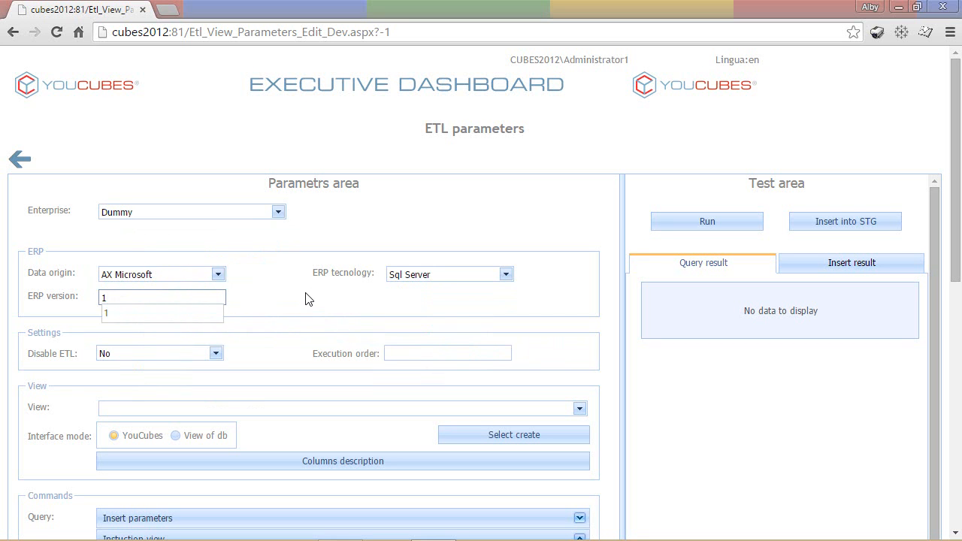
pyautogui.click(305, 300)
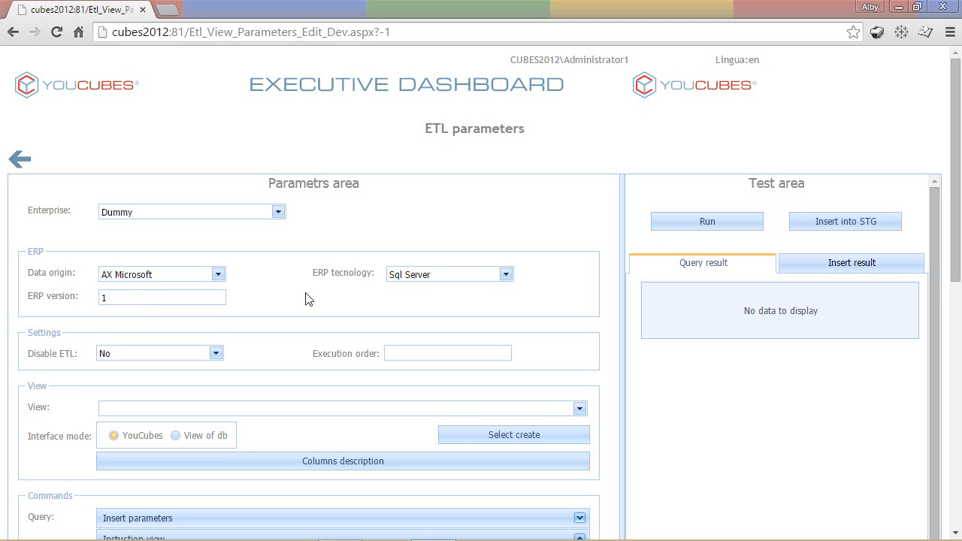
# Step: Choose the view ACQUISTI (DWH_PURCHASE) and create its select statement with the View of db interface mode
pyautogui.click(365, 409)
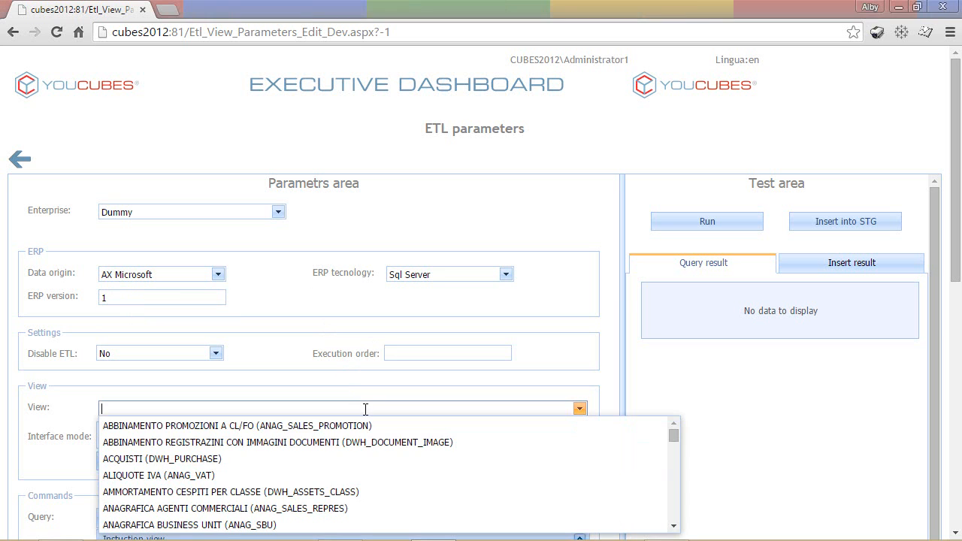
pyautogui.click(357, 465)
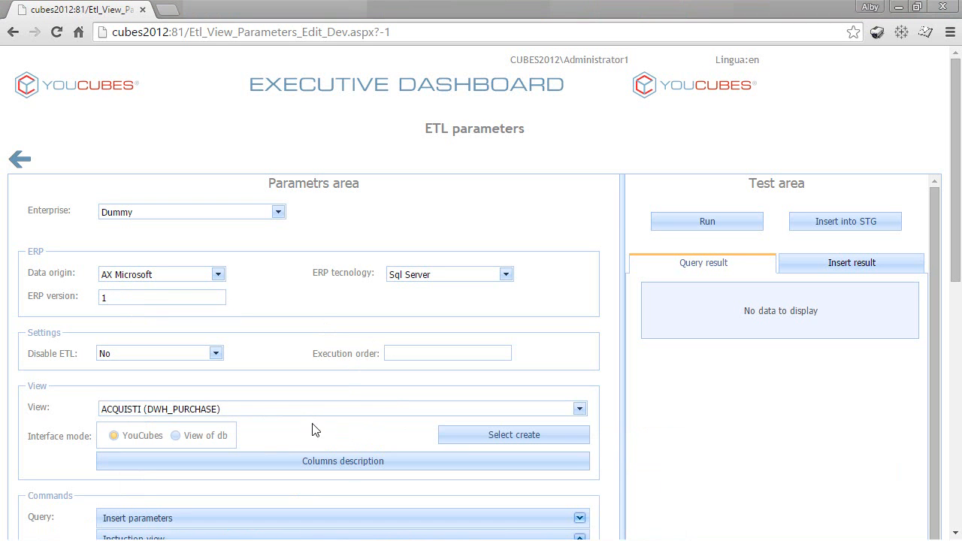
pyautogui.click(176, 437)
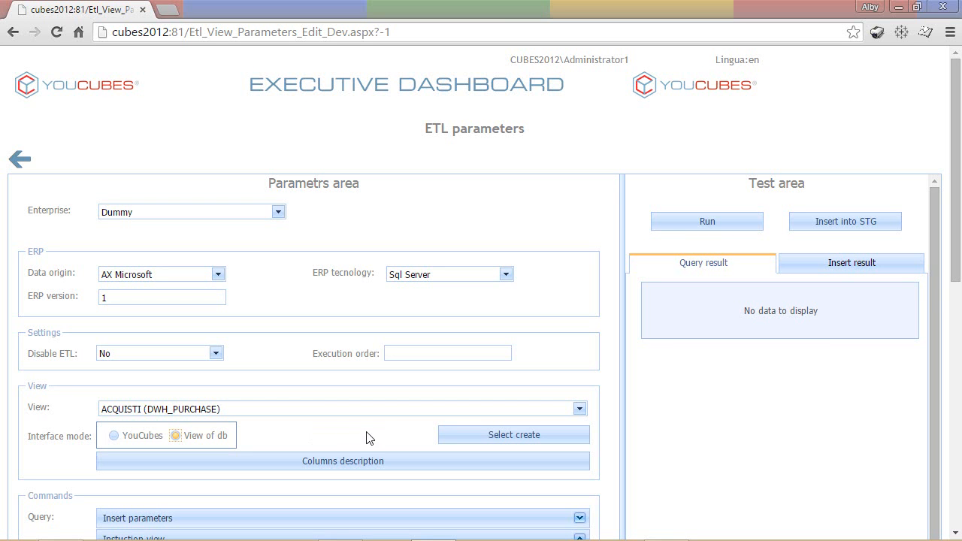
pyautogui.click(503, 439)
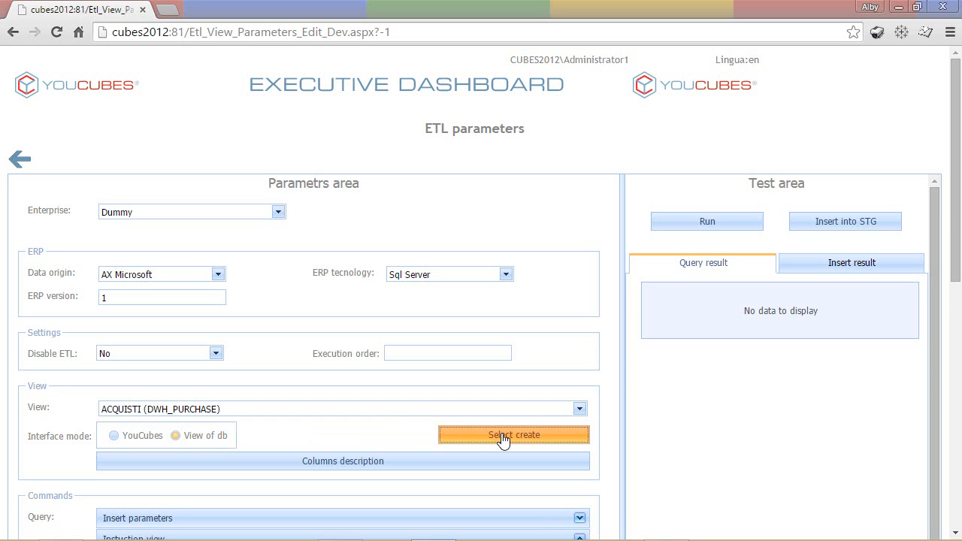
# Step: Examine the created query's column list down to the DWH_PURCHASE source in its FROM clause
pyautogui.scroll(-2, 360, 434)
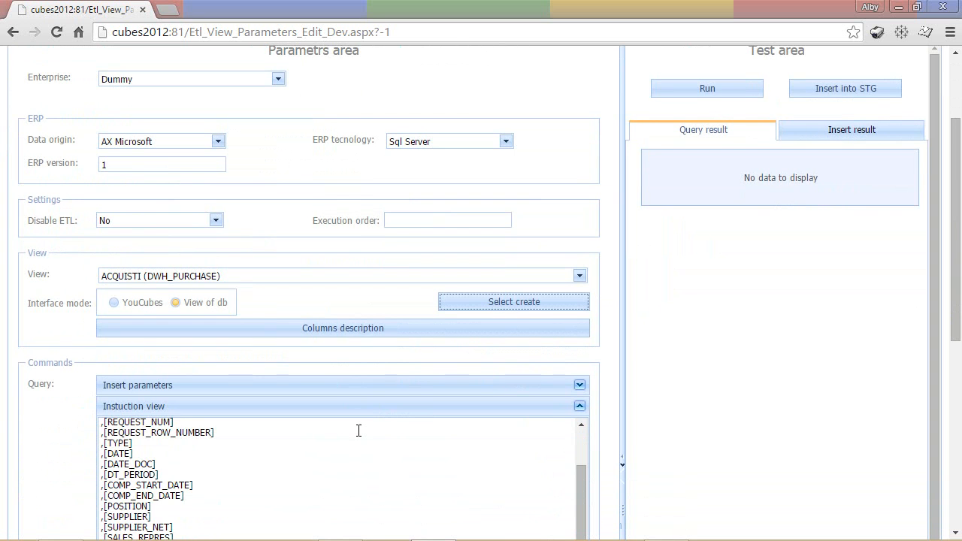
pyautogui.scroll(-6, 173, 463)
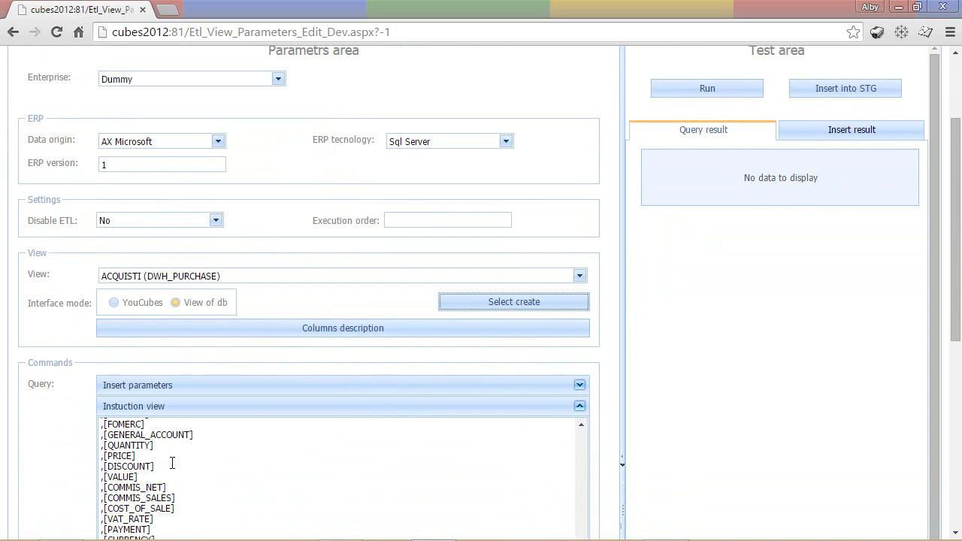
pyautogui.scroll(-1, 172, 463)
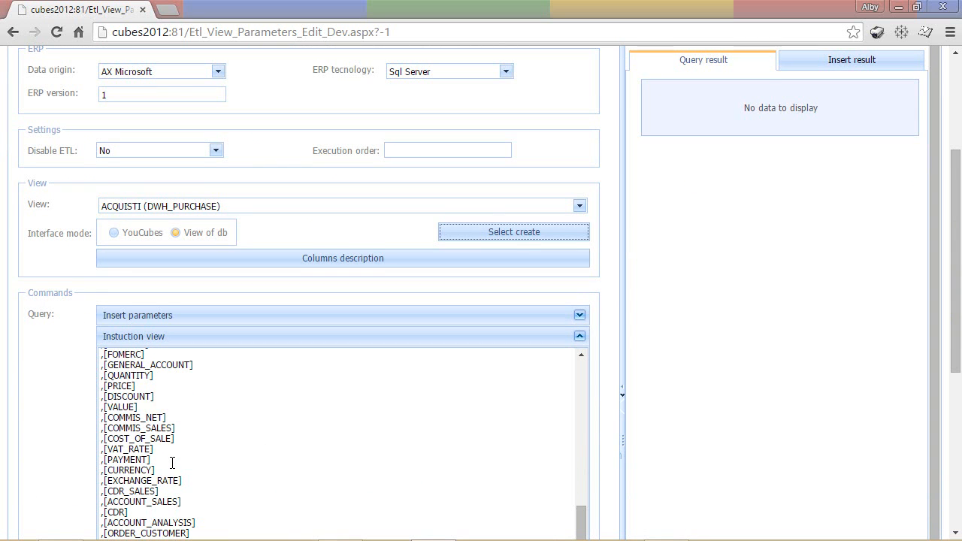
pyautogui.scroll(-1, 172, 462)
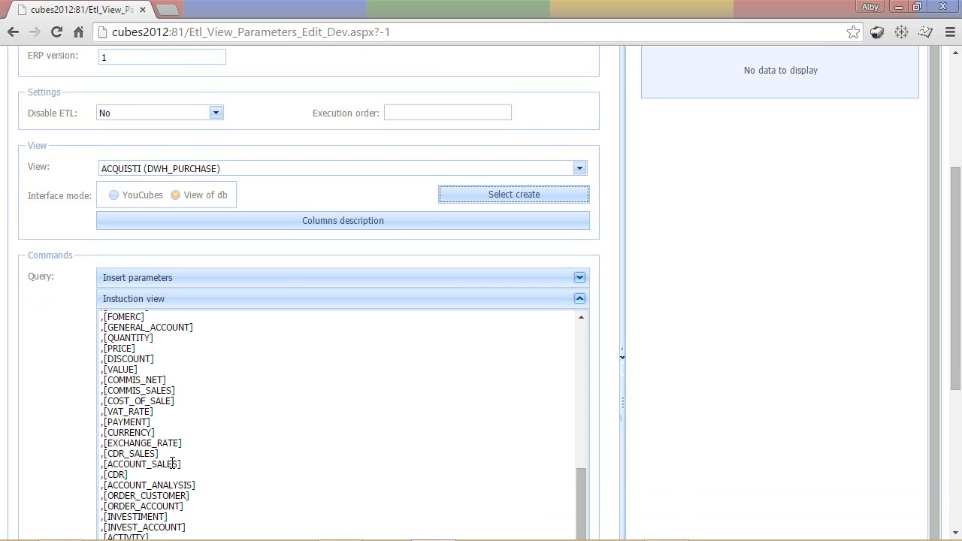
pyautogui.scroll(-5, 249, 464)
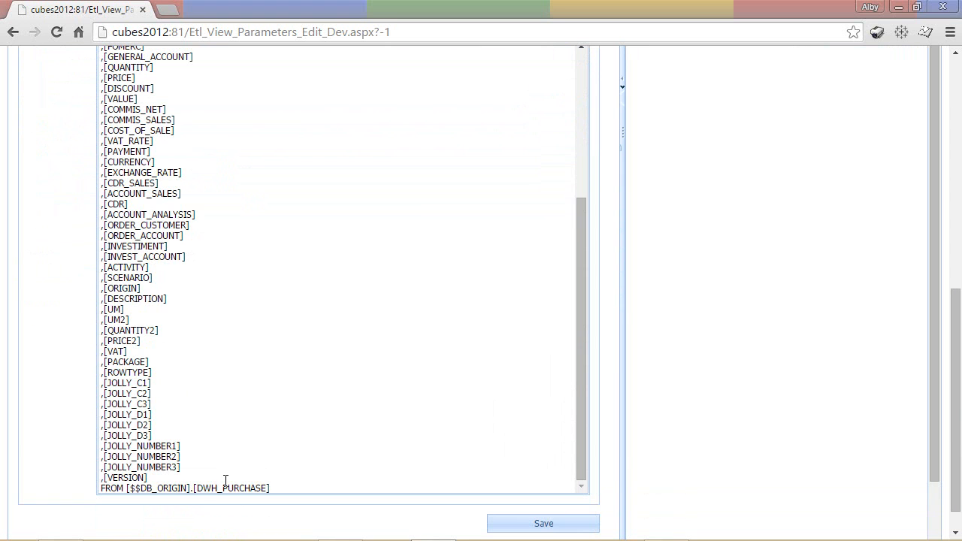
pyautogui.moveTo(197, 489); pyautogui.dragTo(266, 493)
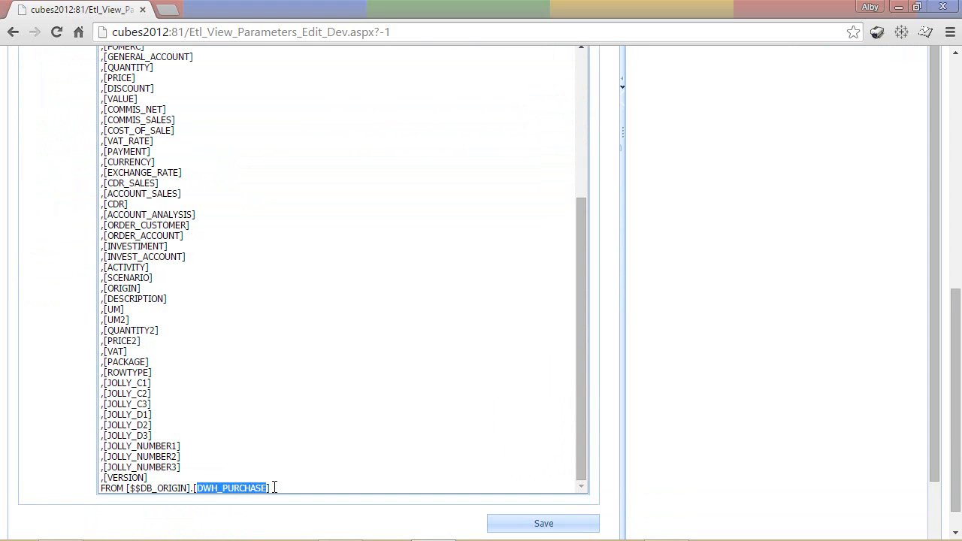
pyautogui.scroll(-1, 283, 451)
pyautogui.click(283, 443)
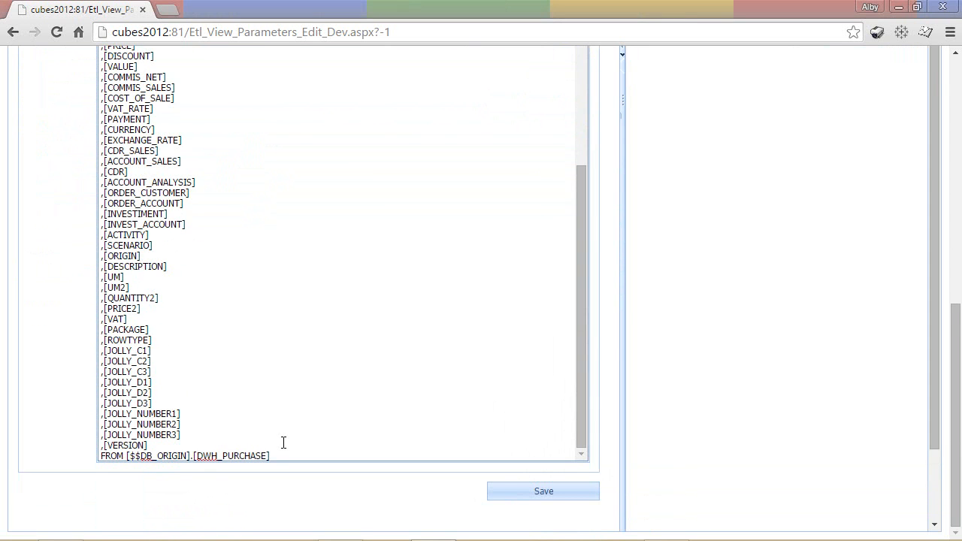
pyautogui.scroll(7, 284, 442)
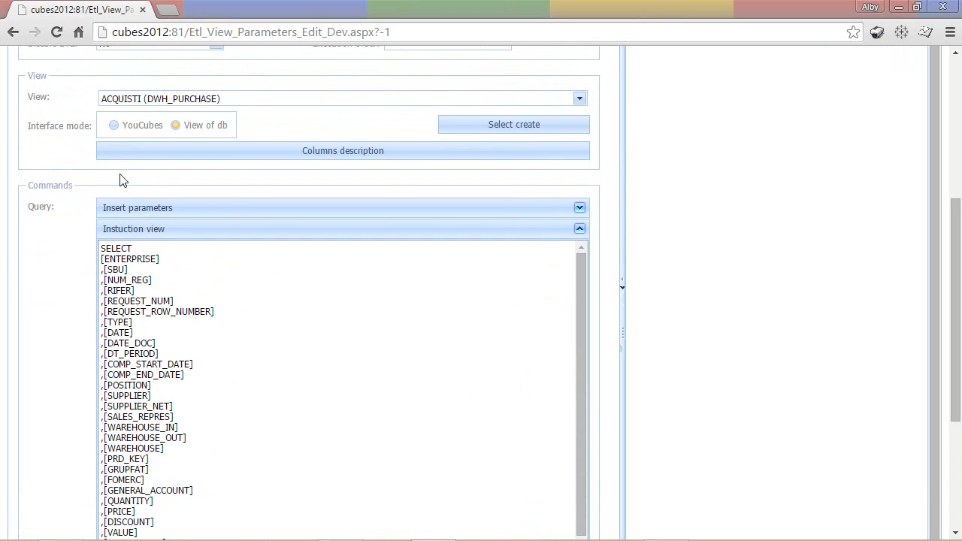
# Step: Switch the interface mode to YouCubes, recreate the select statement and look through its CAST columns
pyautogui.click(113, 125)
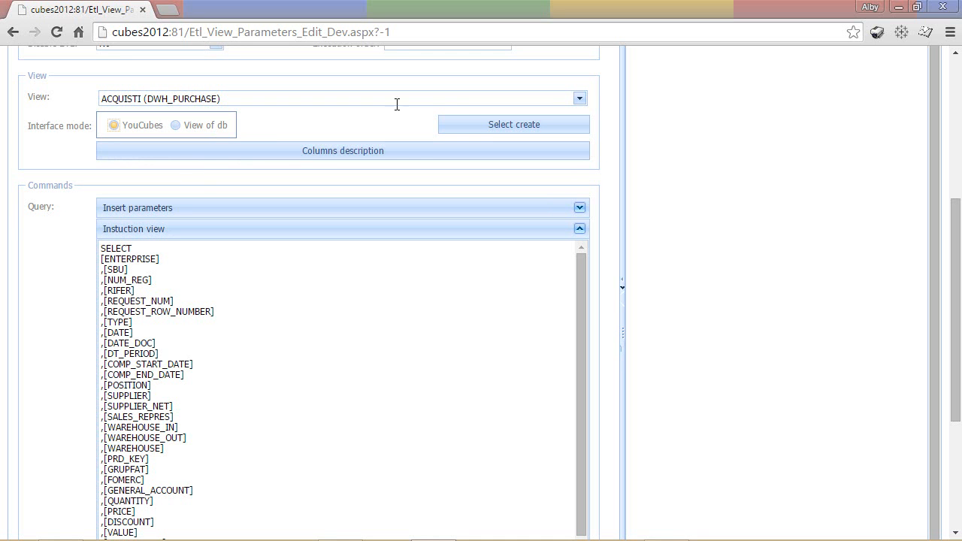
pyautogui.click(492, 126)
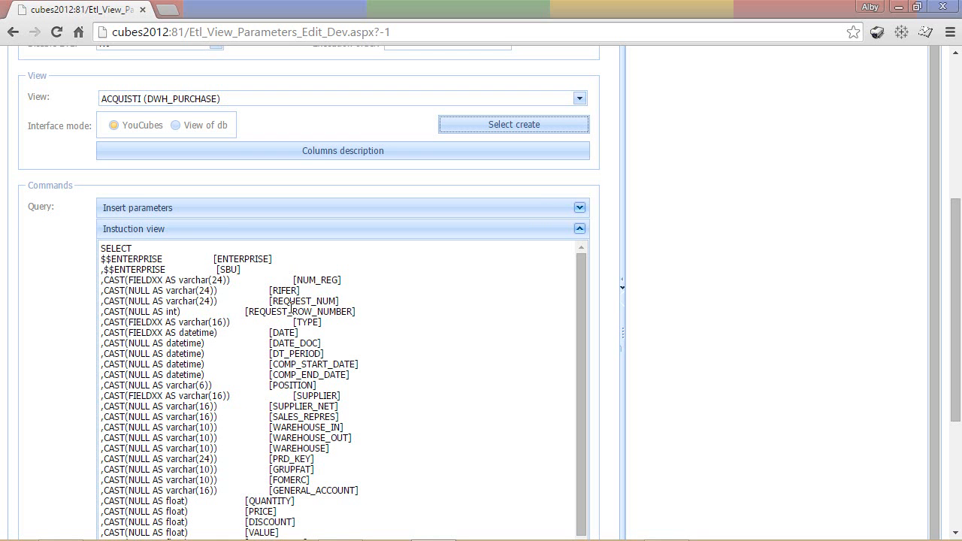
pyautogui.scroll(-10, 290, 306)
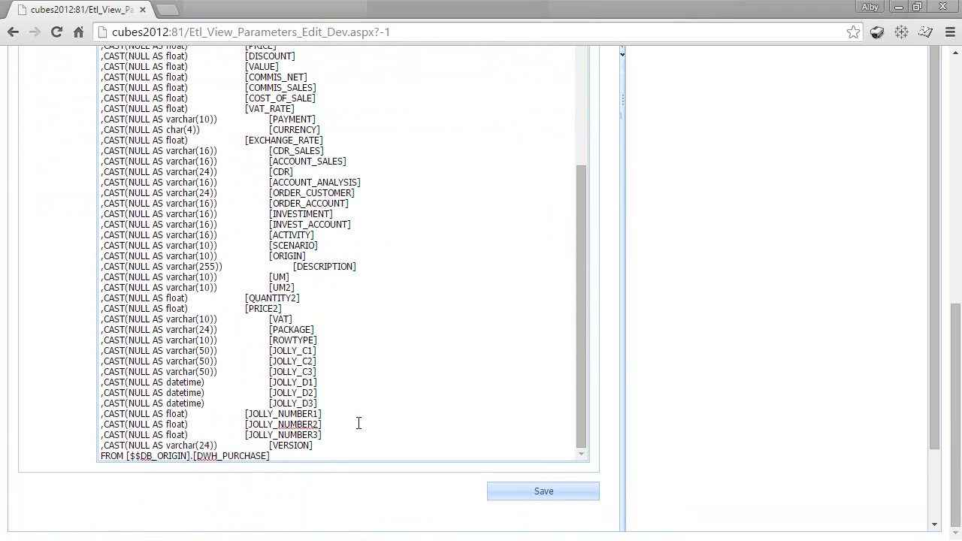
pyautogui.hotkey('ctrl', 'Home')
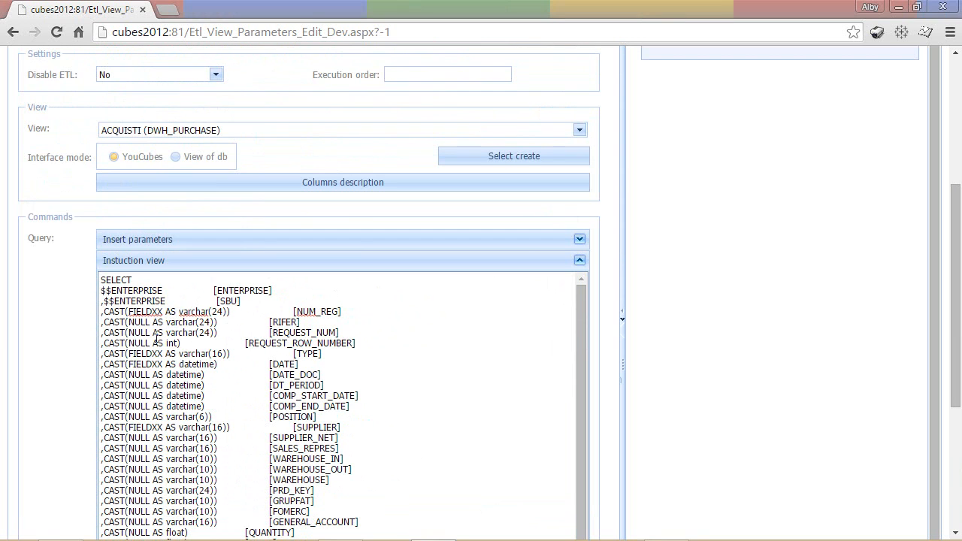
# Step: Examine the FIELDXX, $$ENTERPRISE and $$DB_ORIGIN placeholders in the query and open the insert parameters section
pyautogui.moveTo(129, 311); pyautogui.dragTo(166, 306)
pyautogui.moveTo(101, 290); pyautogui.dragTo(167, 292)
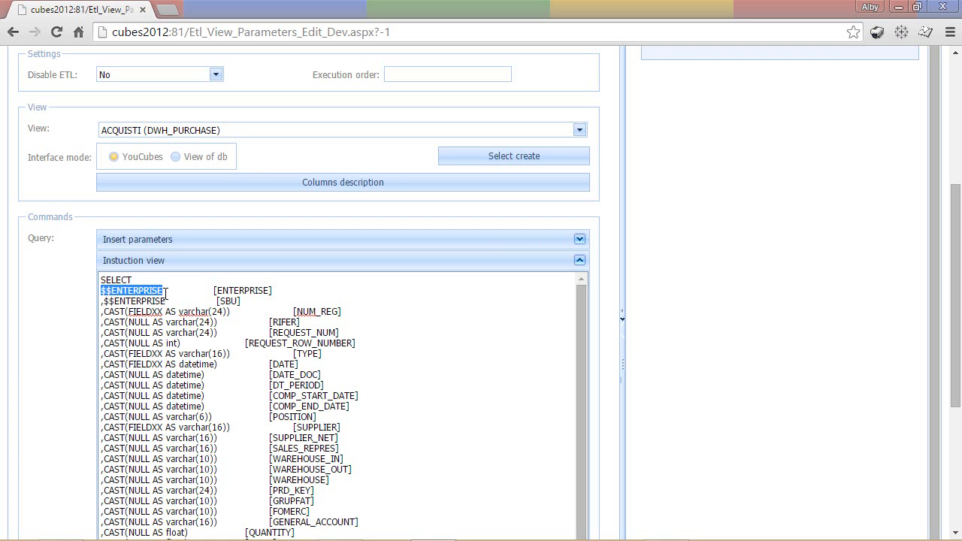
pyautogui.scroll(-10, 216, 333)
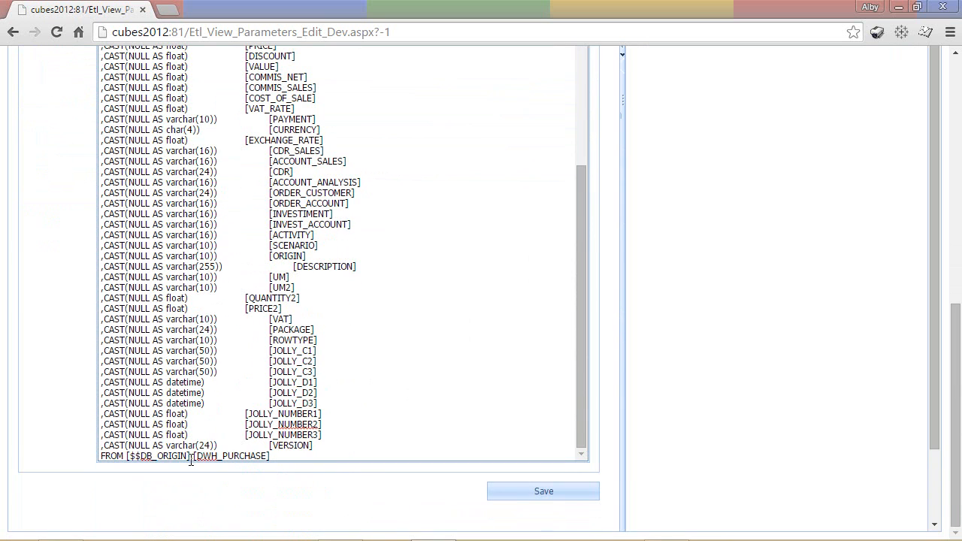
pyautogui.moveTo(129, 457); pyautogui.dragTo(188, 459)
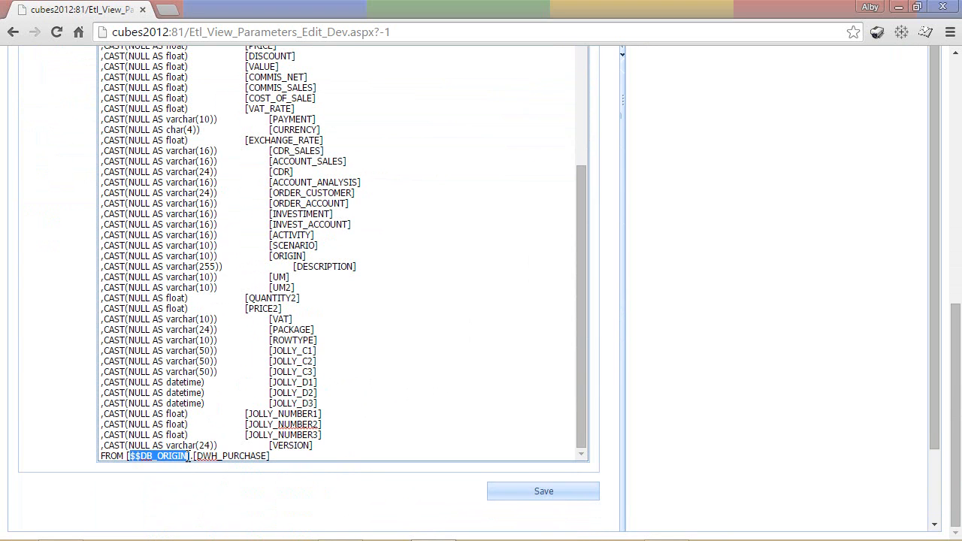
pyautogui.click(193, 456)
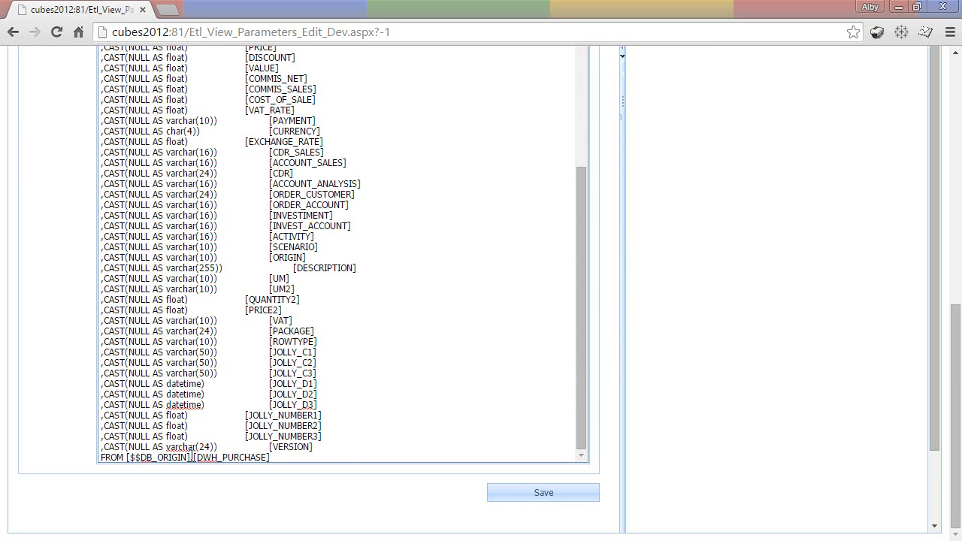
pyautogui.scroll(10, 193, 456)
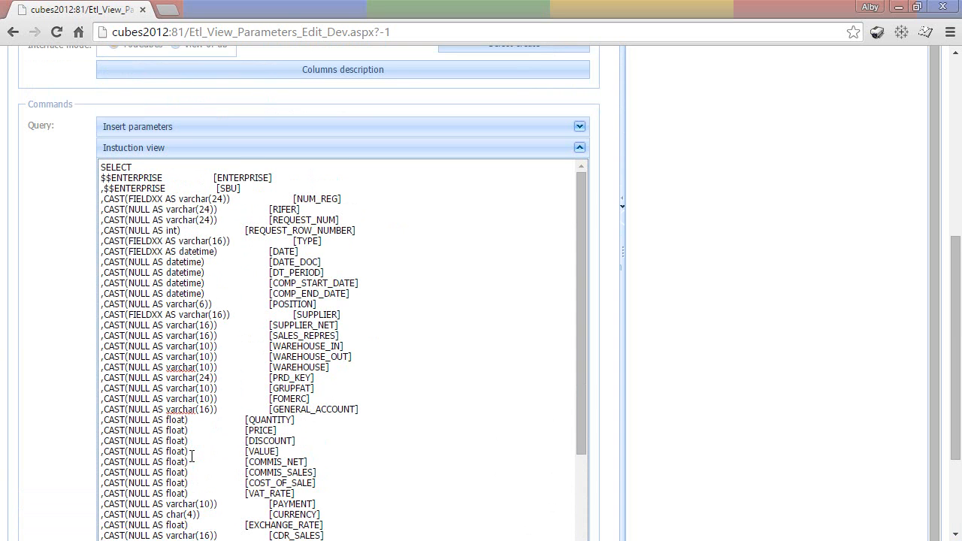
pyautogui.click(580, 130)
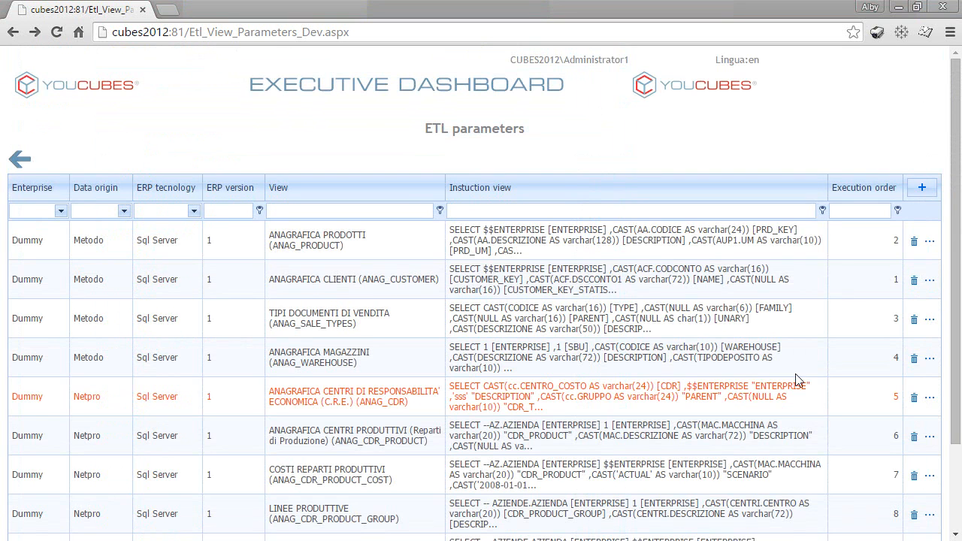
# Step: Open the existing ETL parameters record for COSTI REPARTI PRODUTTIVI (ANAG_CDR_PRODUCT_COST), widen its parameters area and review its complete query
pyautogui.click(930, 479)
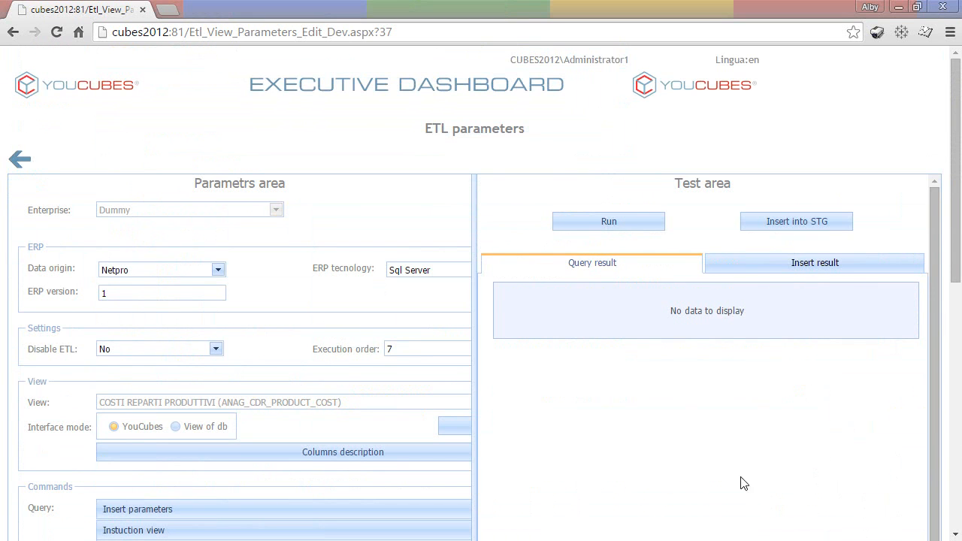
pyautogui.moveTo(471, 400); pyautogui.dragTo(618, 395)
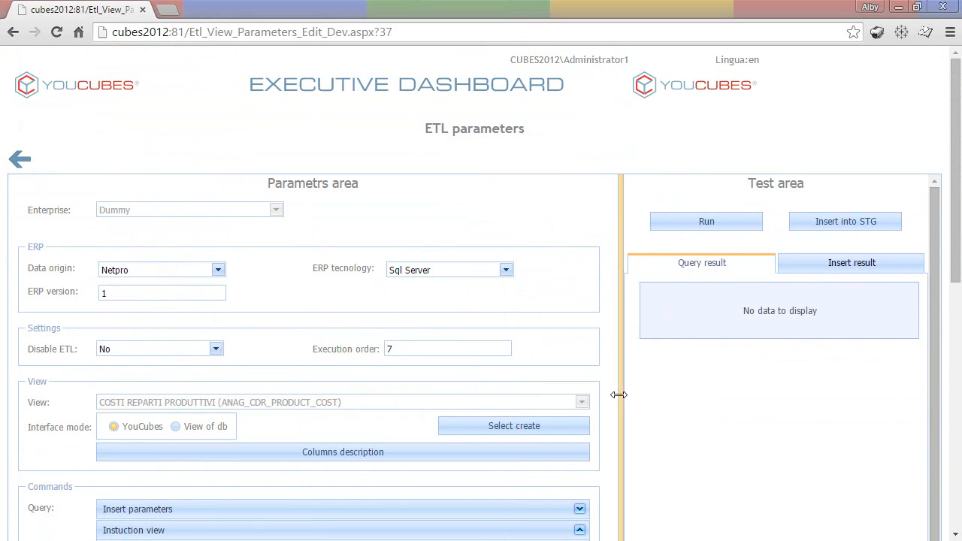
pyautogui.scroll(-4, 370, 329)
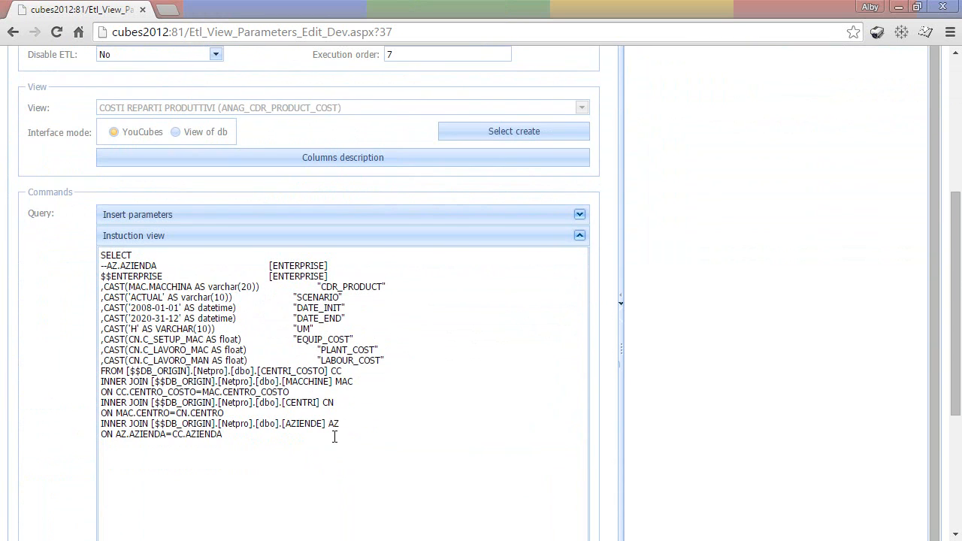
pyautogui.moveTo(335, 437); pyautogui.dragTo(98, 258)
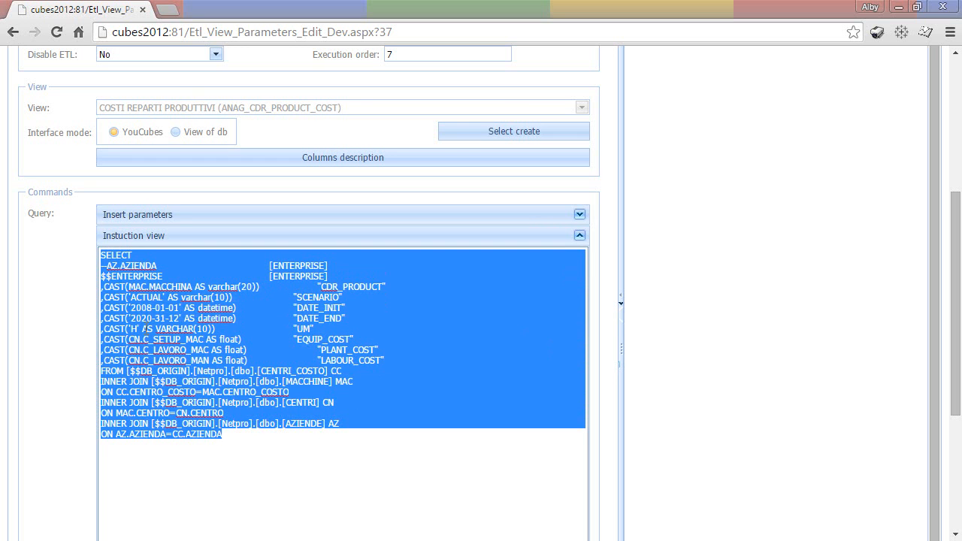
pyautogui.click(265, 460)
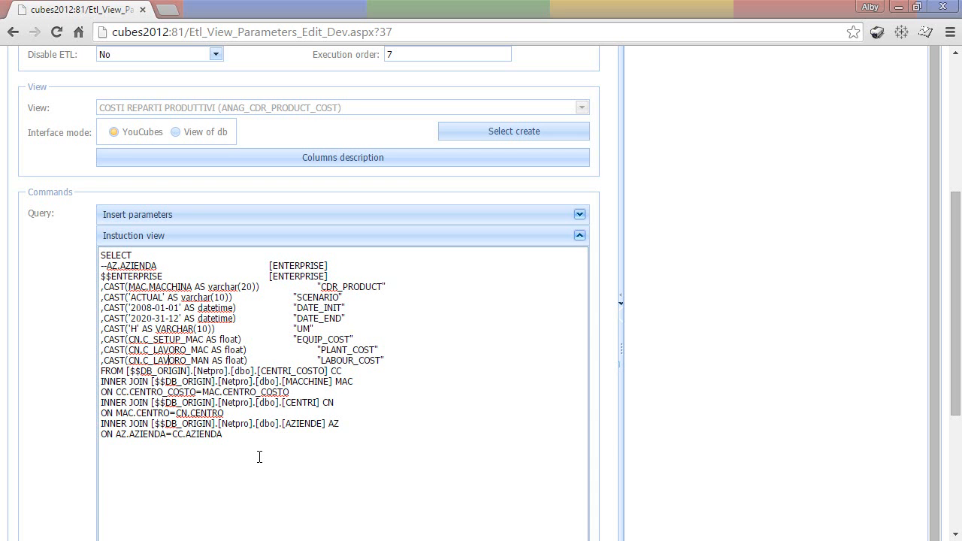
pyautogui.scroll(4, 260, 457)
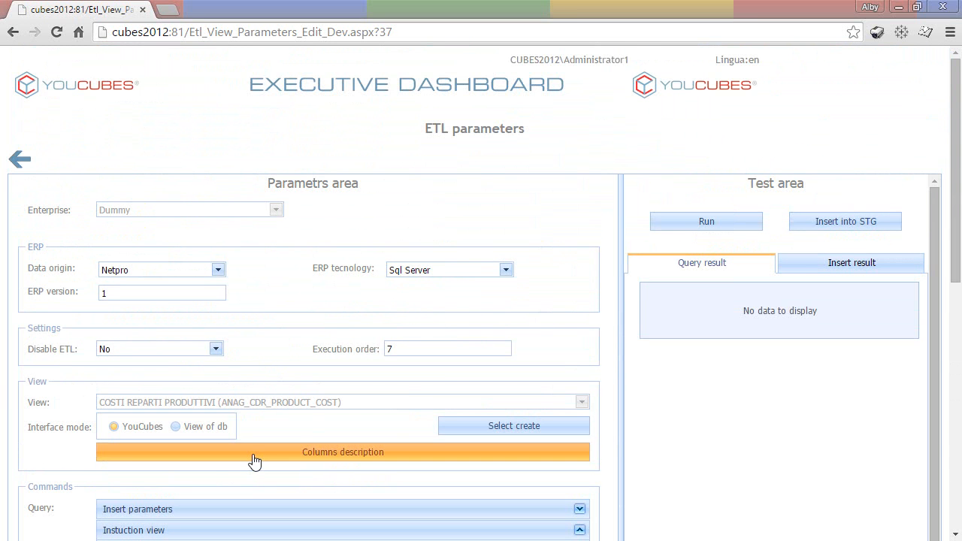
# Step: Run the COSTI REPARTI PRODUTTIVI query in a widened test area and insert its data into STG
pyautogui.moveTo(620, 417); pyautogui.dragTo(391, 419)
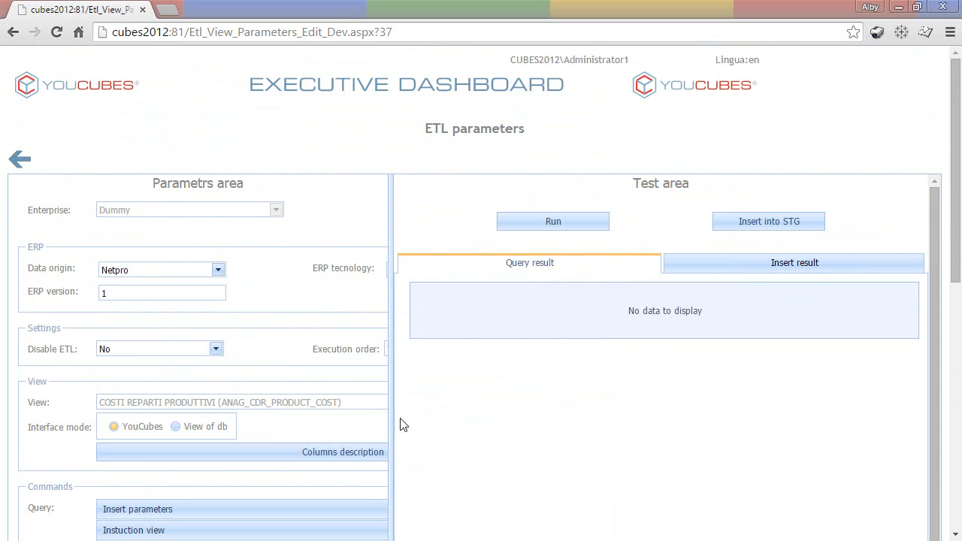
pyautogui.click(539, 233)
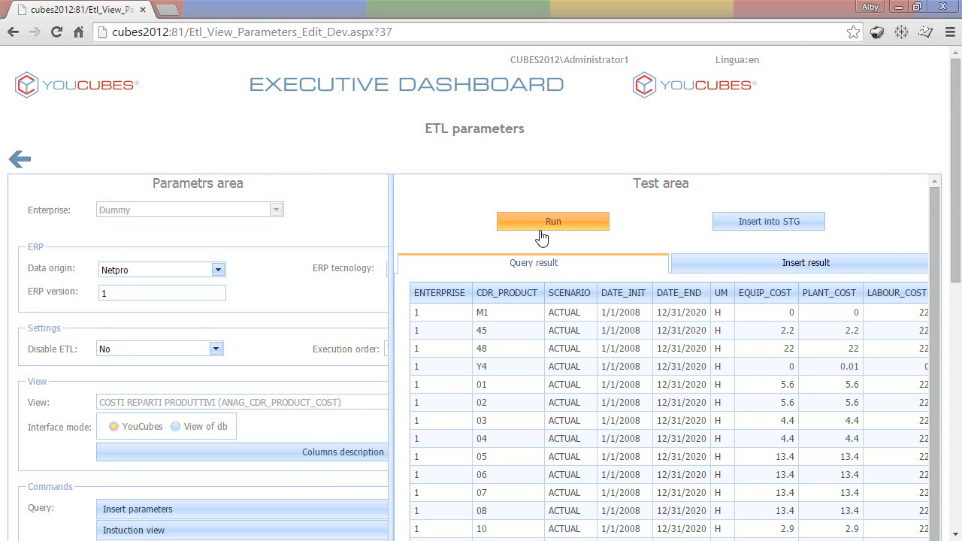
pyautogui.click(760, 267)
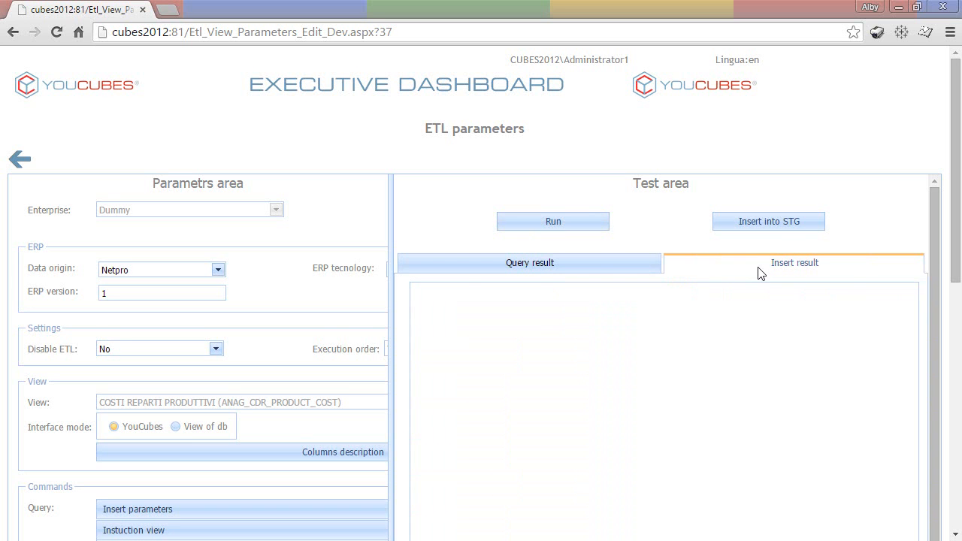
pyautogui.click(780, 228)
# Step: Open the columns description of the ANAG_CDR_PRODUCT_COST view, examine its key columns and foreign keys, and close it
pyautogui.scroll(-3, 211, 361)
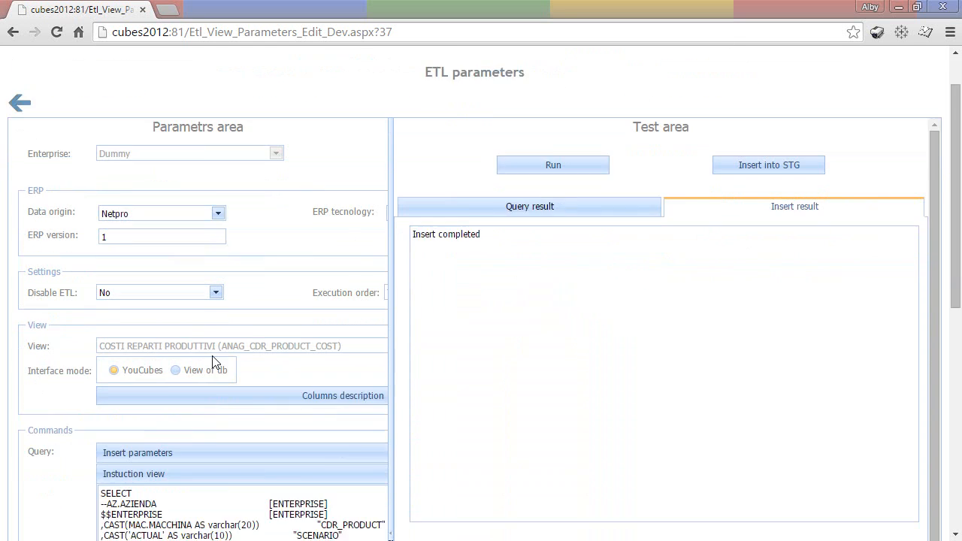
pyautogui.scroll(-1, 212, 363)
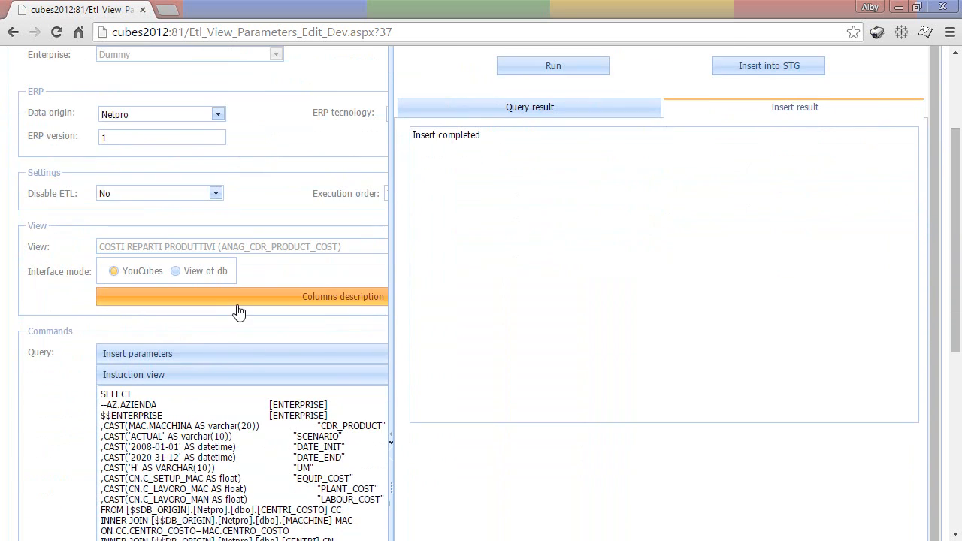
pyautogui.click(239, 304)
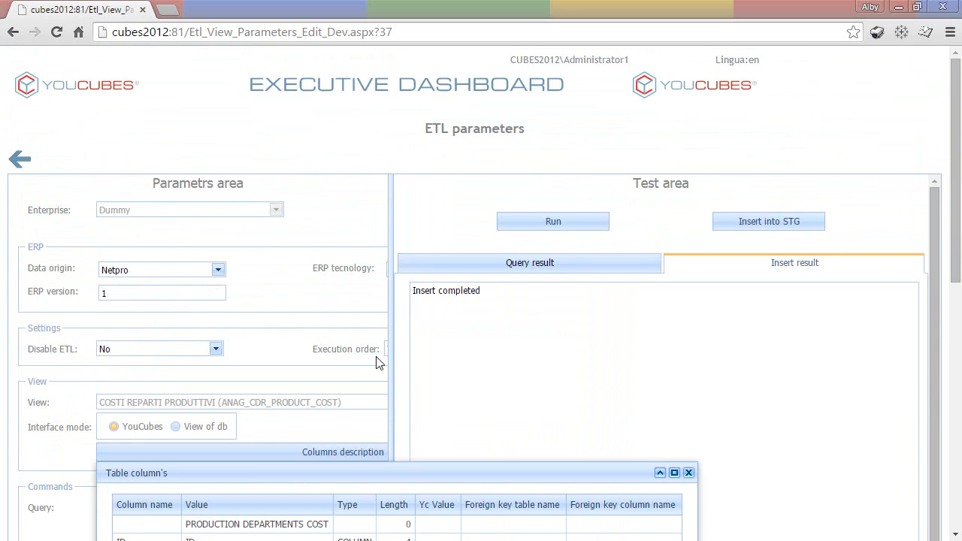
pyautogui.scroll(-4, 381, 364)
pyautogui.scroll(-4, 383, 365)
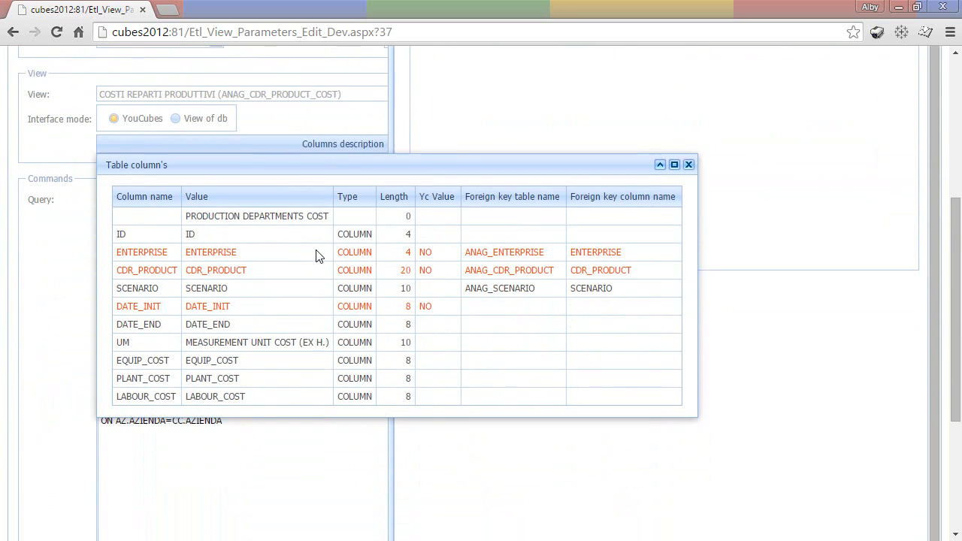
pyautogui.click(688, 165)
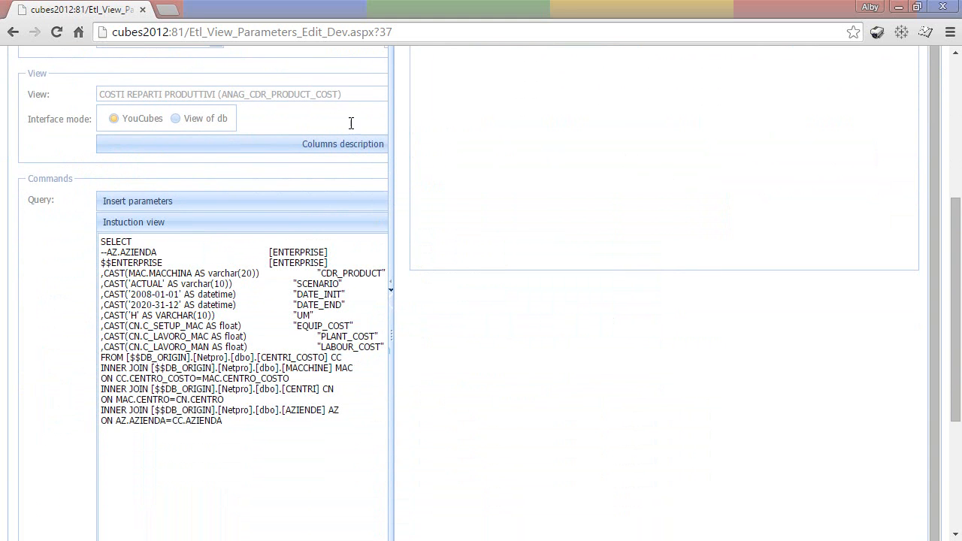
# Step: Widen the parameters area until the view settings fit fully and review the query's columns and joins
pyautogui.scroll(1, 349, 135)
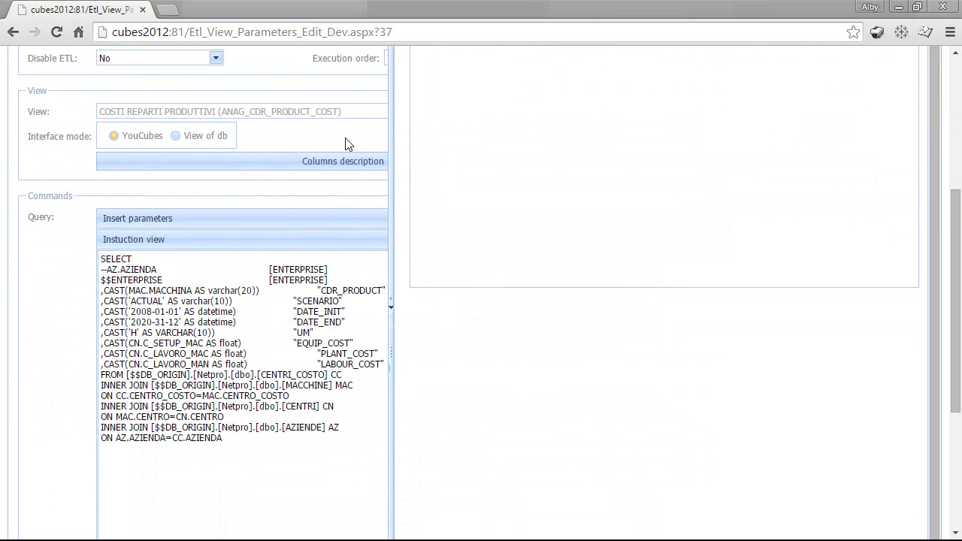
pyautogui.moveTo(391, 154); pyautogui.dragTo(569, 153)
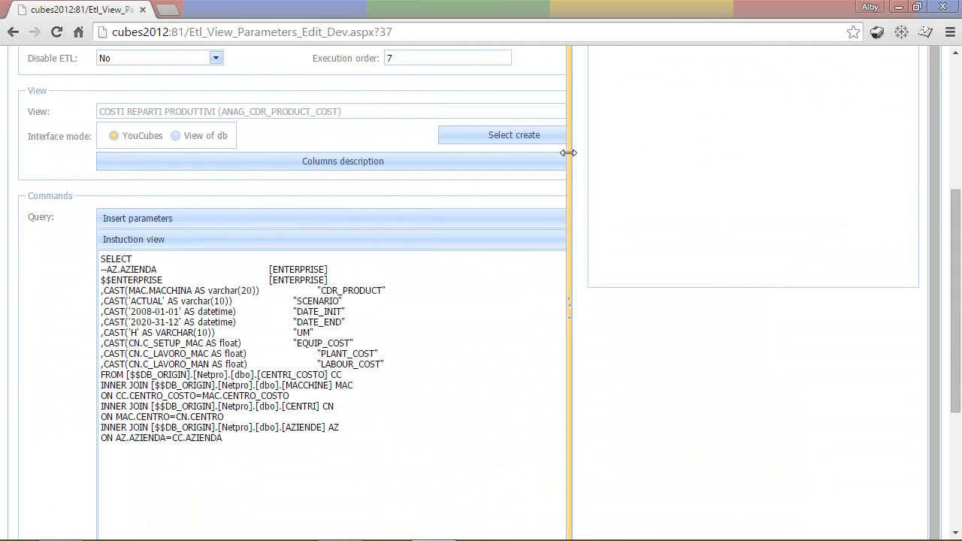
pyautogui.moveTo(568, 153); pyautogui.dragTo(607, 155)
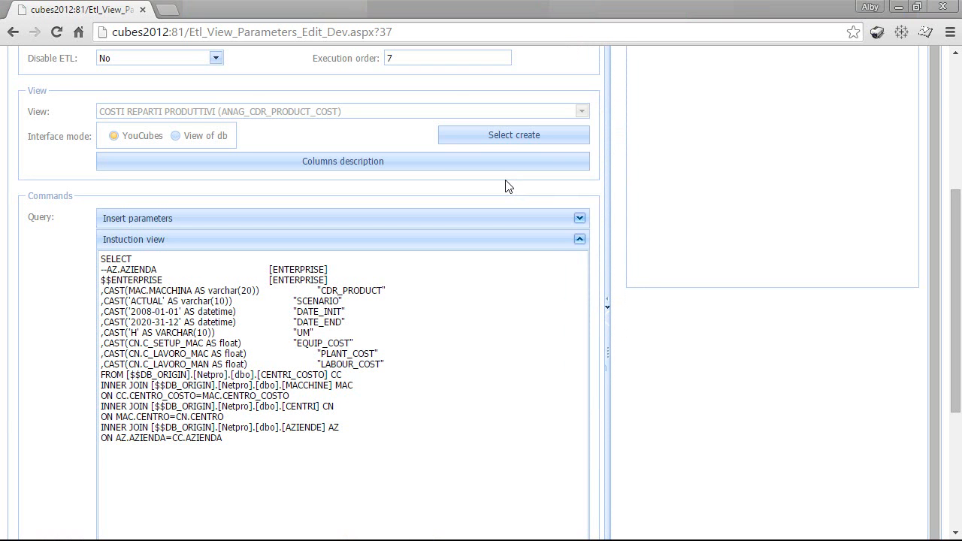
# Step: Set the ERP version to 1_AFTER, keeping the existing execution order
pyautogui.click(954, 94)
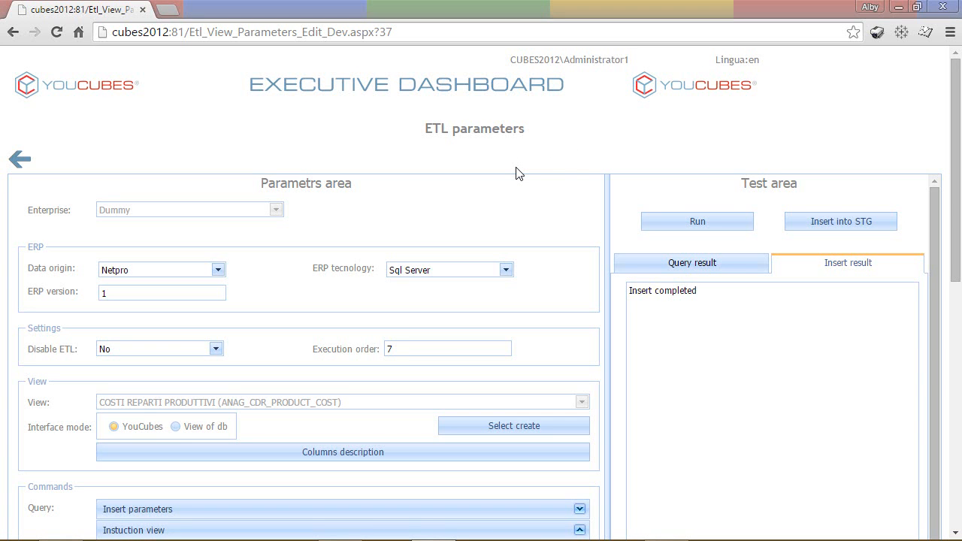
pyautogui.click(167, 295)
pyautogui.write('_AFTER')
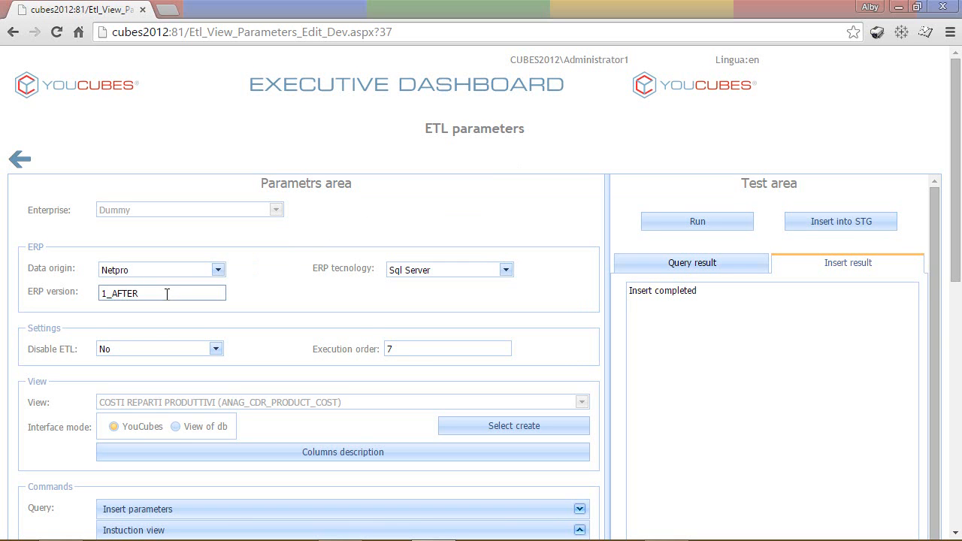
pyautogui.click(427, 347)
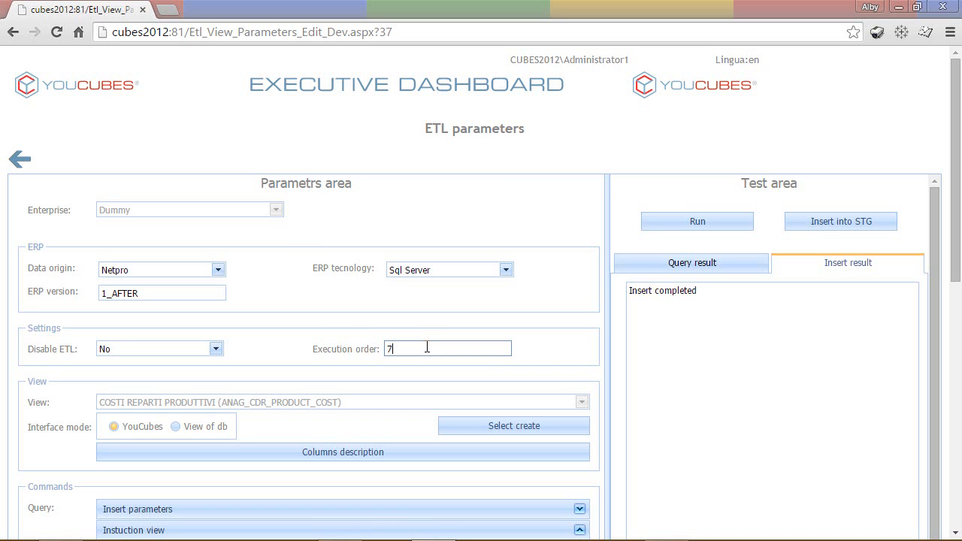
pyautogui.click(419, 328)
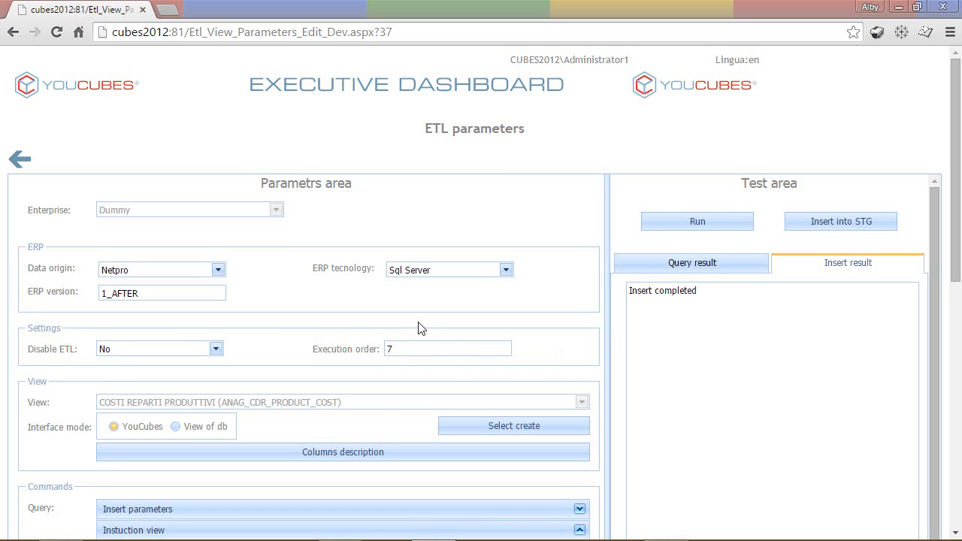